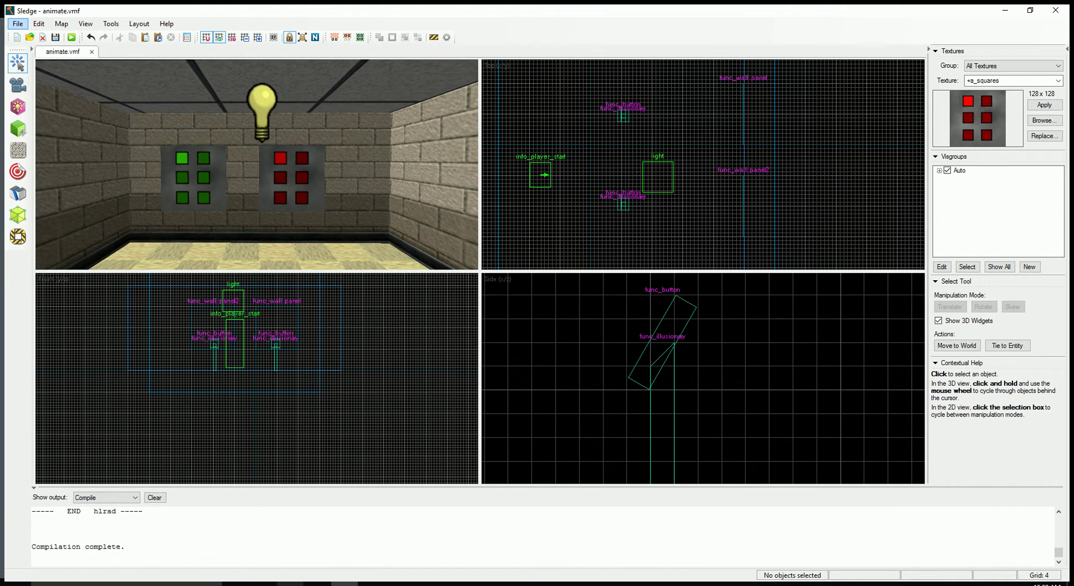
Look over the square texture images in the animated folder and minimise the folder window
left_click(295, 580)
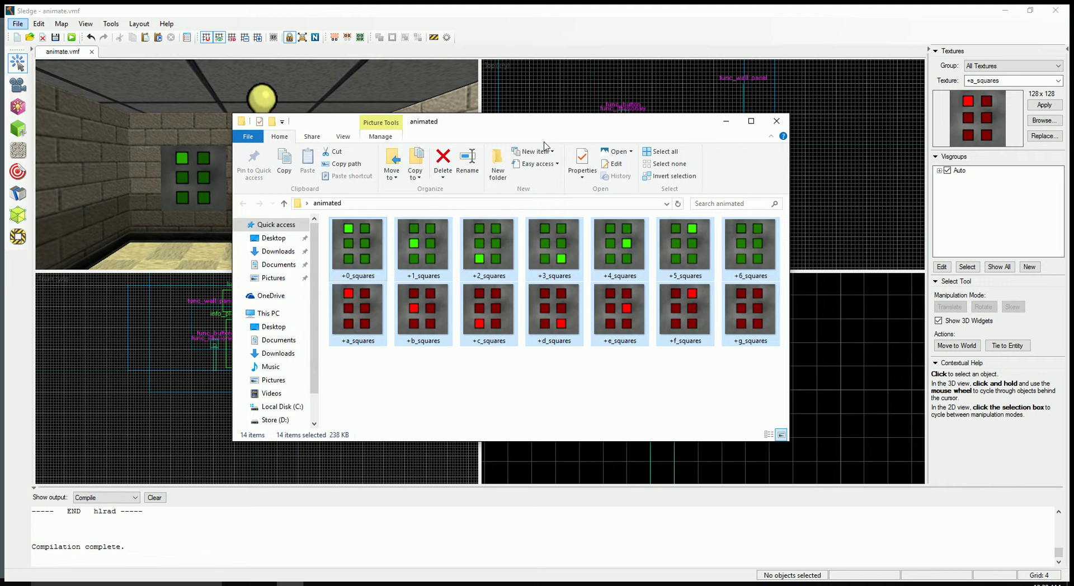
left_click(657, 372)
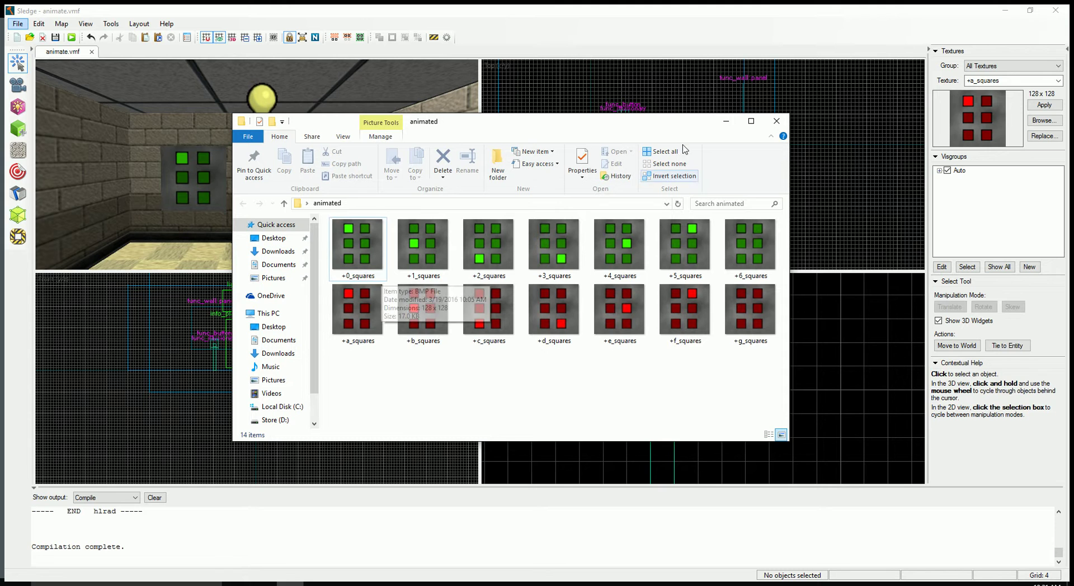
left_click(728, 122)
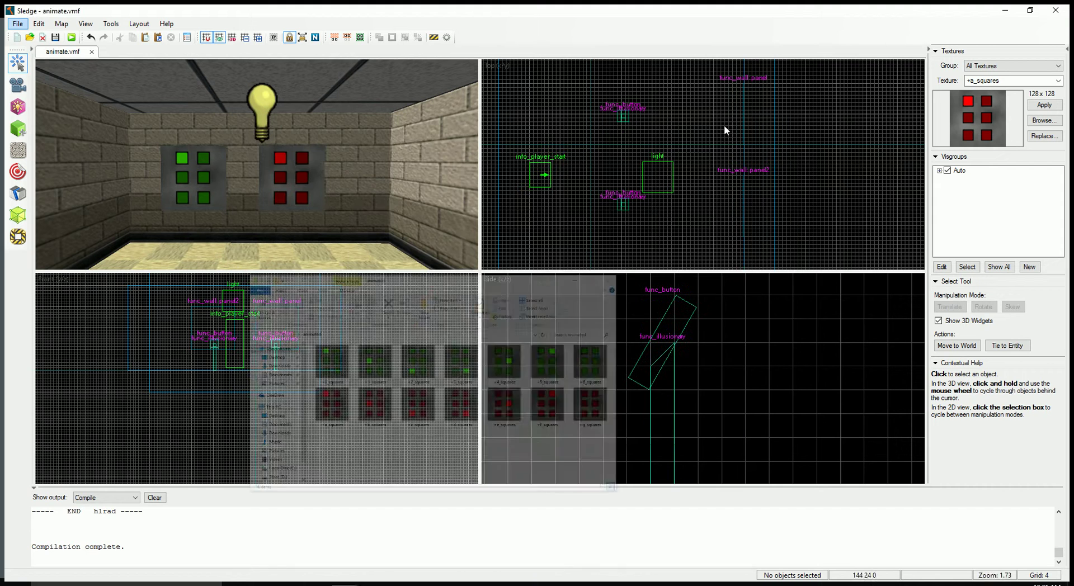
left_click(193, 581)
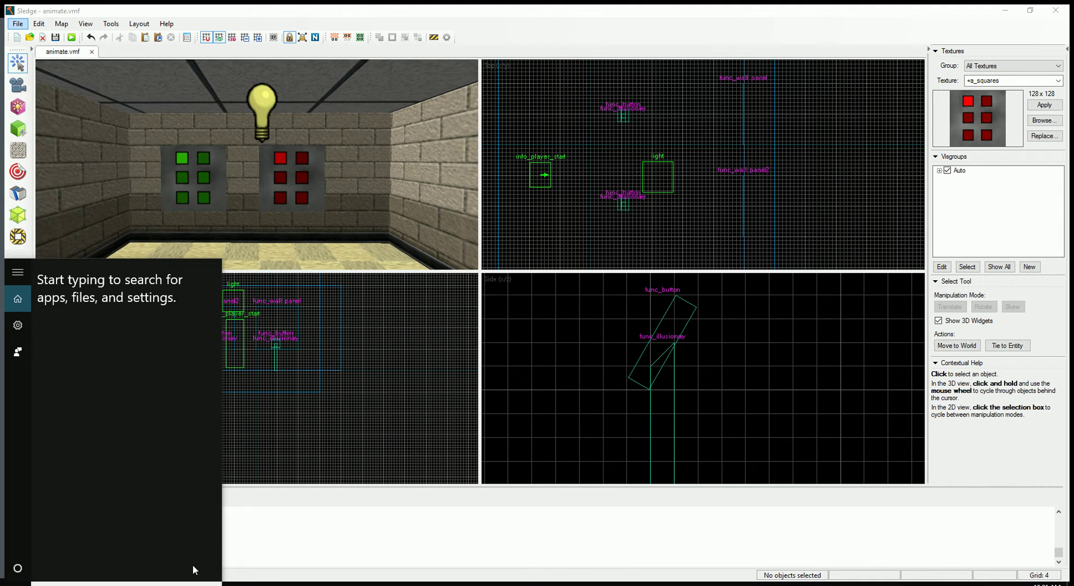
type("wally")
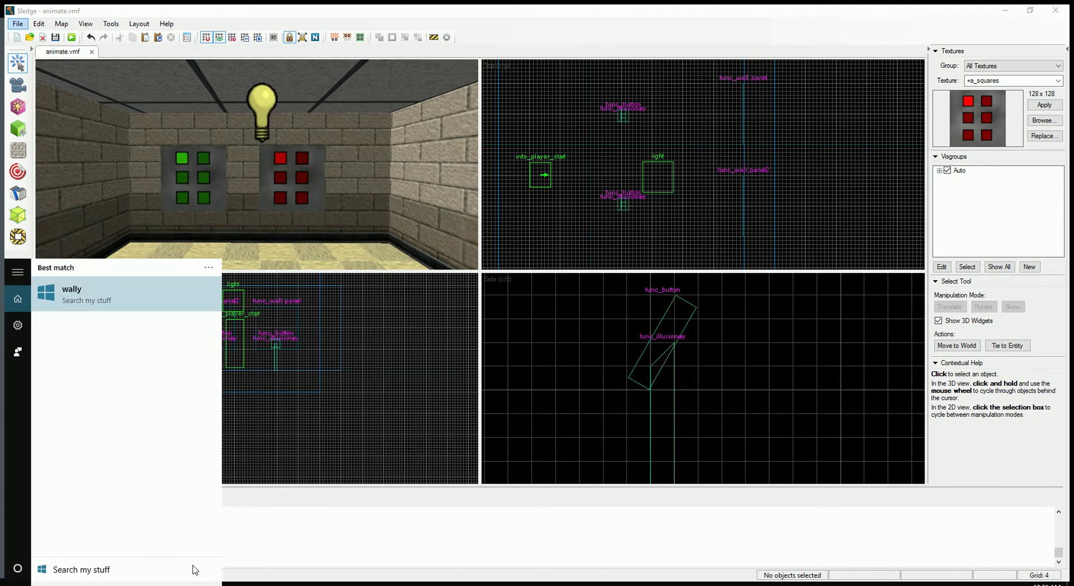
key("Escape")
Launch the Wally application from the THOR folder on the Store (D:) drive
left_click(294, 583)
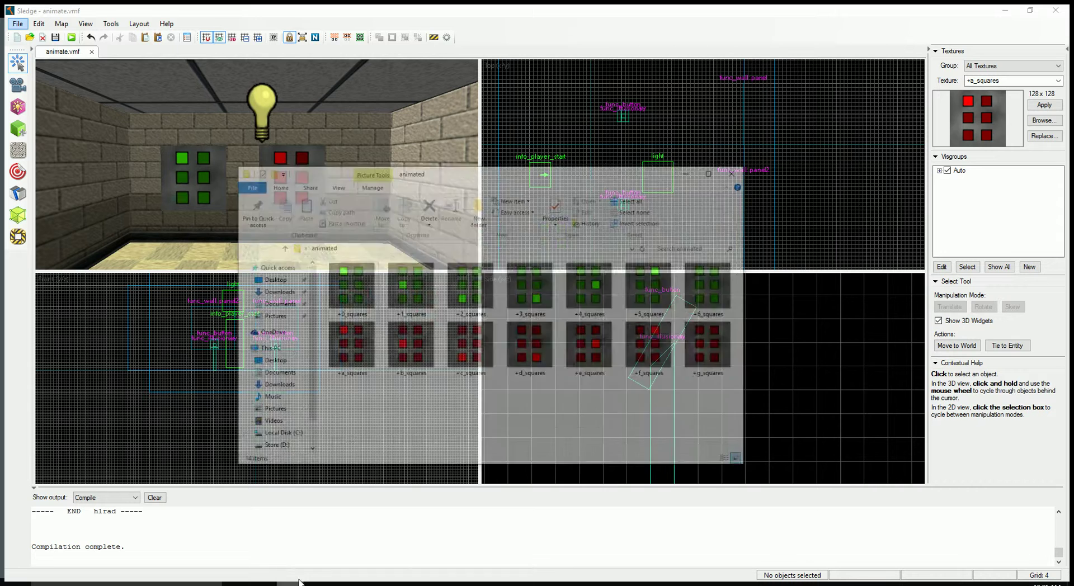
left_click(277, 421)
double_click(366, 368)
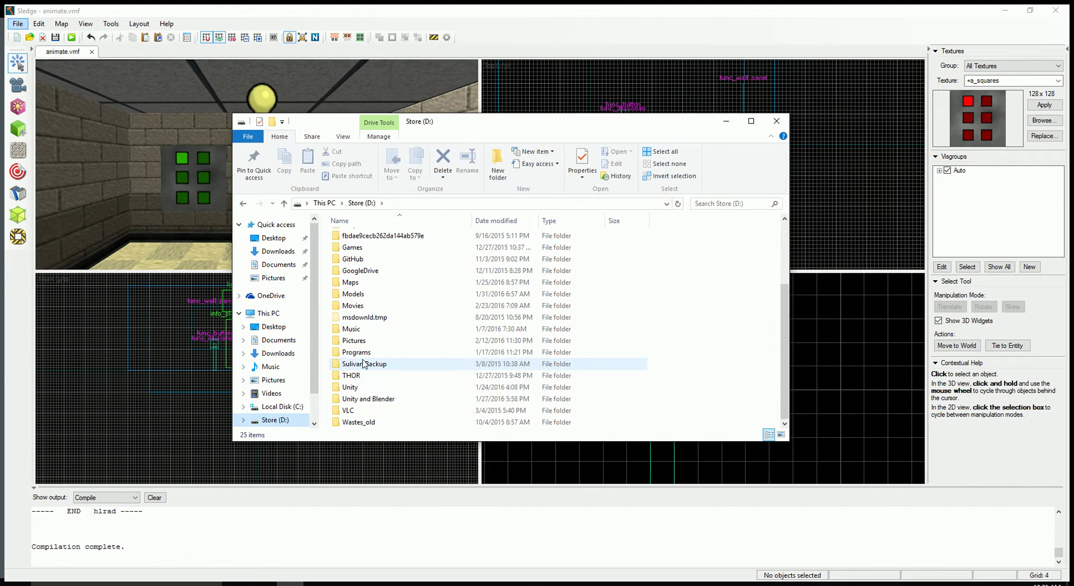
scroll(370, 335, "down", 6)
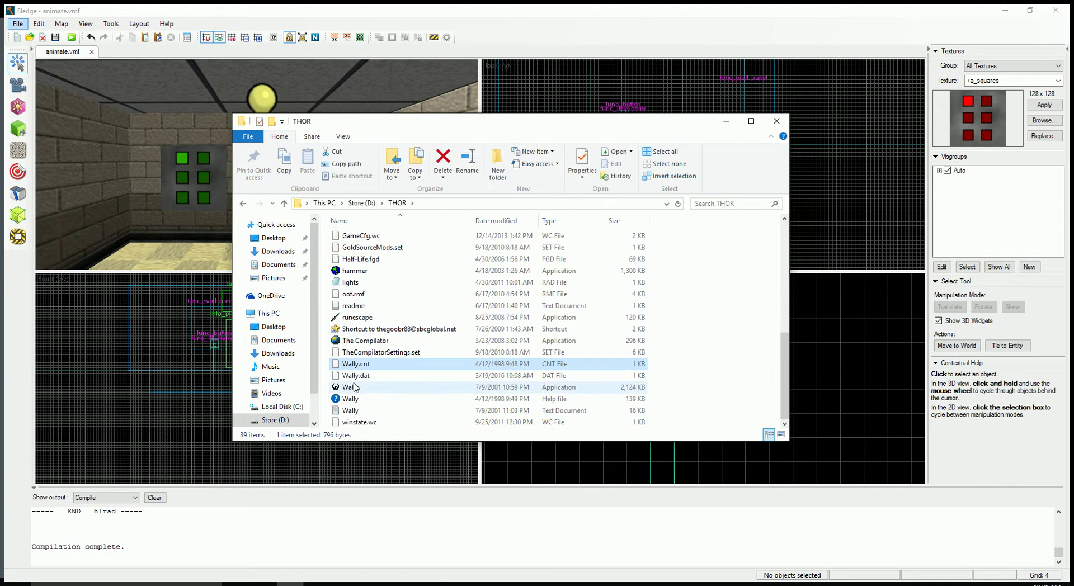
double_click(358, 391)
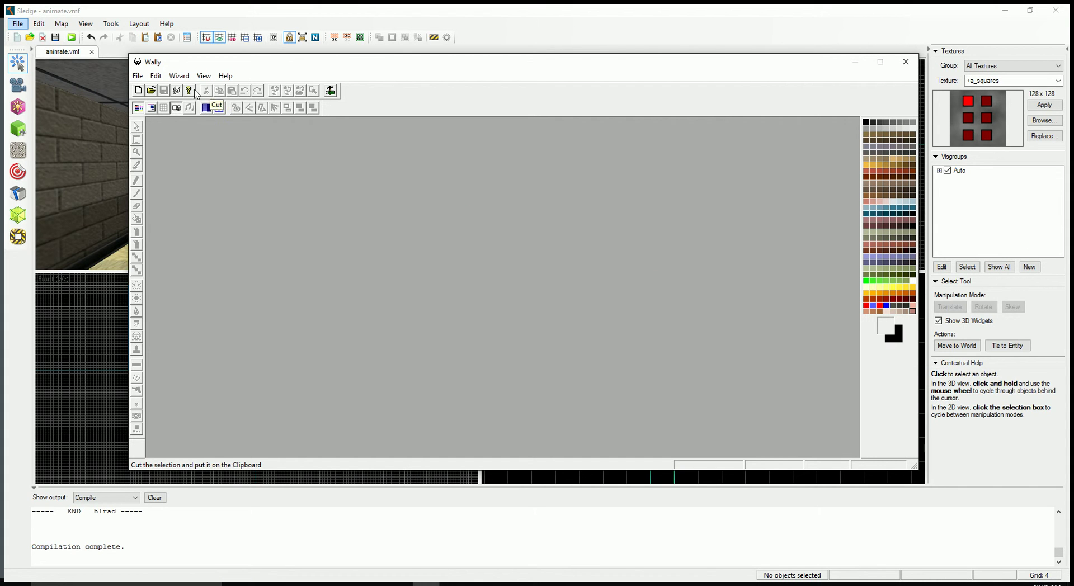
Open tet_anim.wad and narrow its window so the textures line up in two rows of seven
left_click(137, 75)
left_click(175, 148)
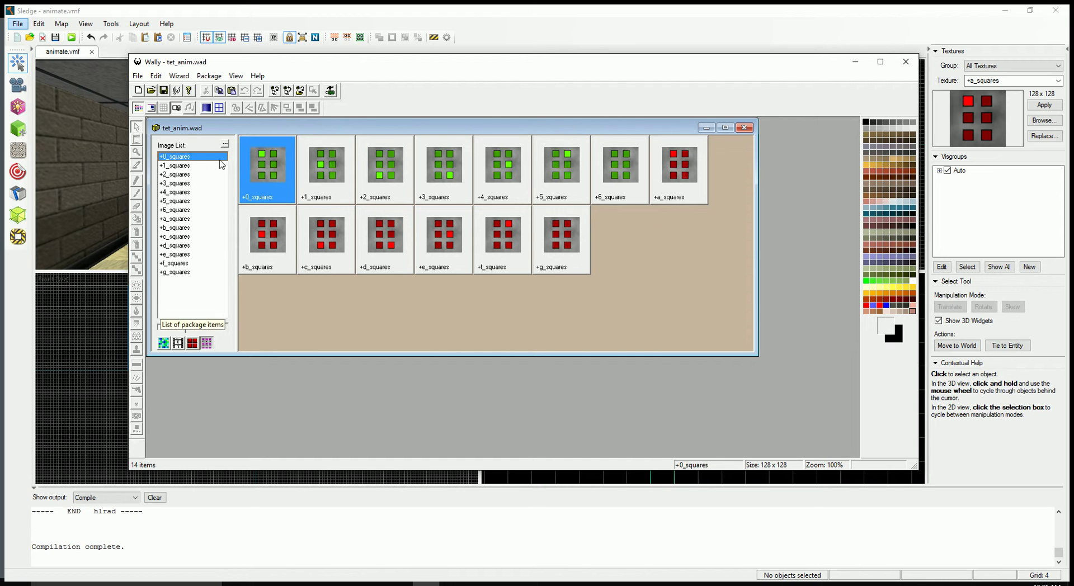
left_click_drag(757, 249, 666, 248)
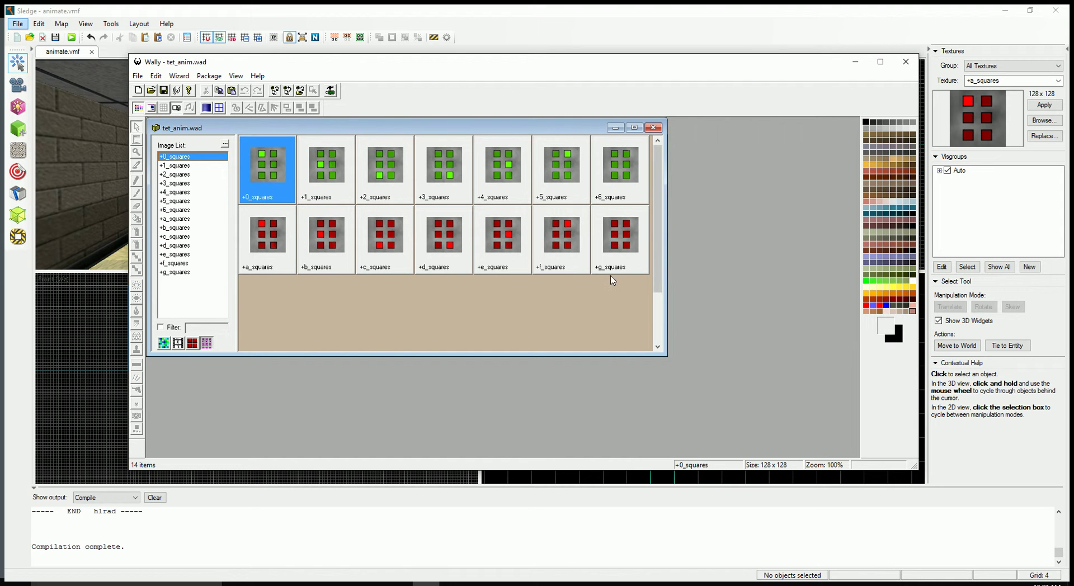
Switch back to Sledge and inspect the object properties and names of the green and red func_wall panels
left_click(602, 29)
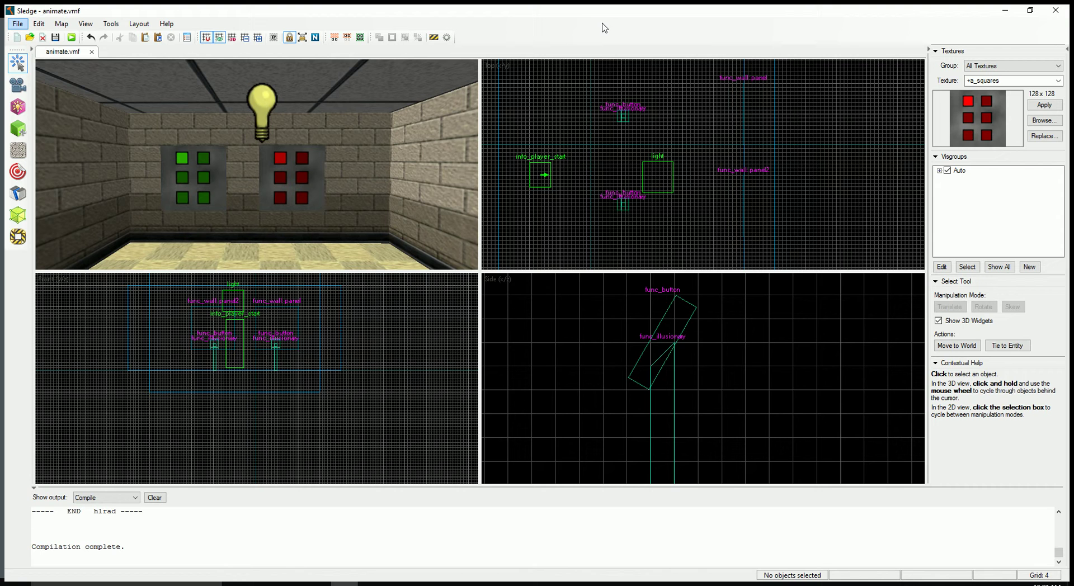
key("z")
key("d")
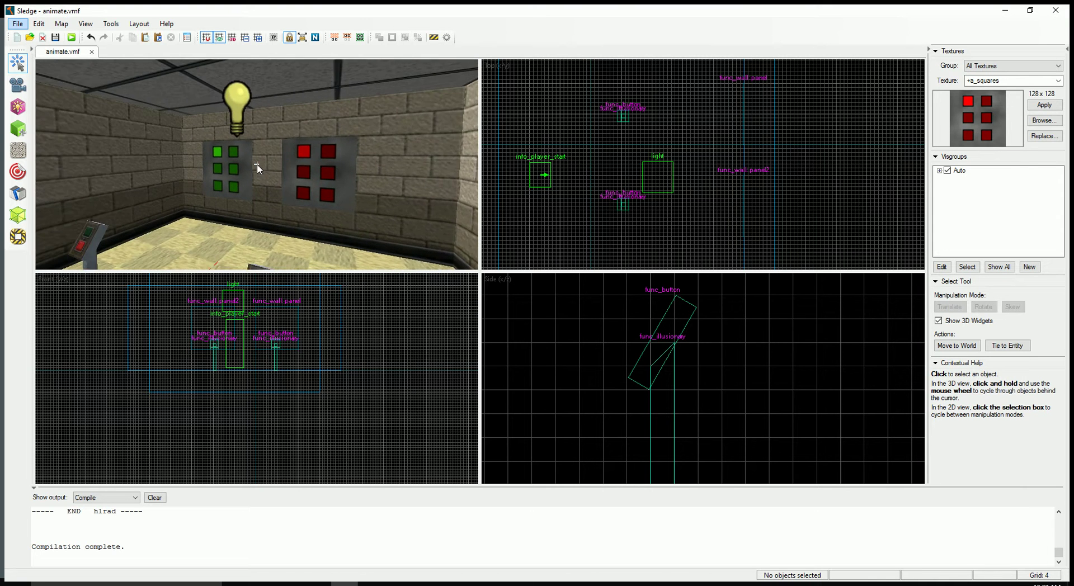
key("w")
key("z")
double_click(219, 167)
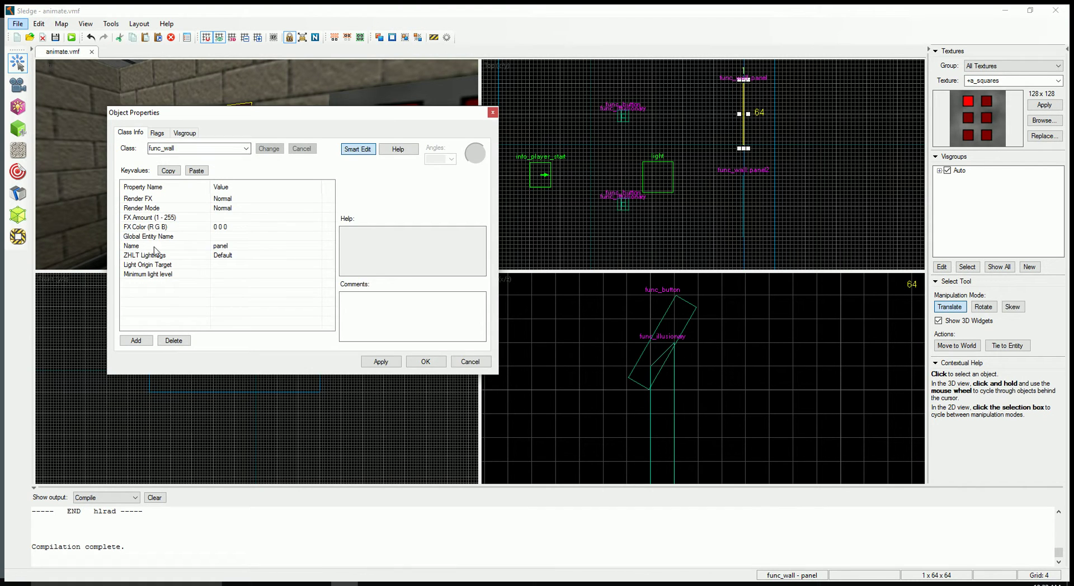
left_click_drag(248, 118, 255, 249)
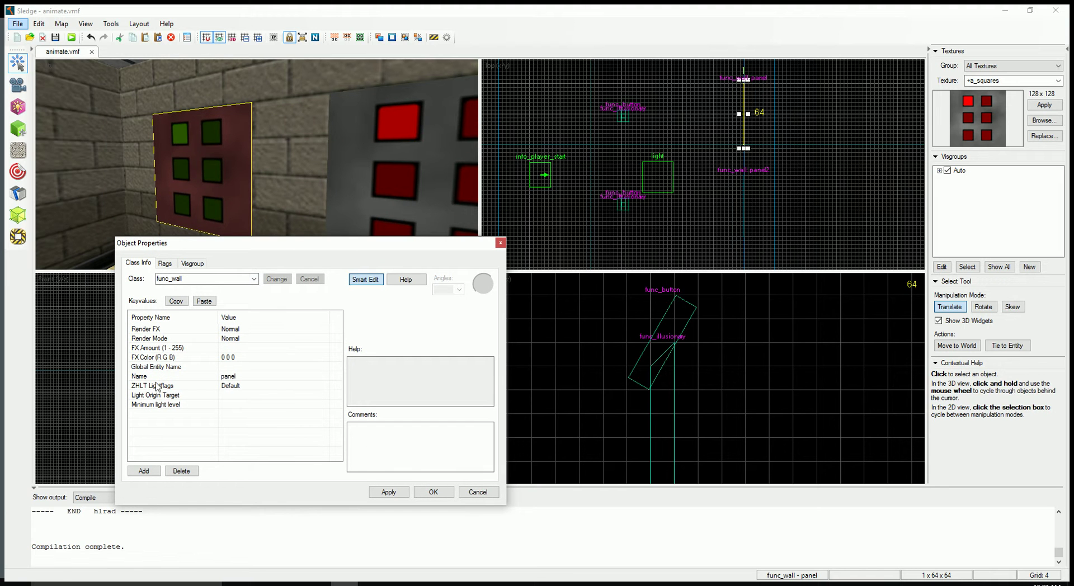
left_click(385, 179)
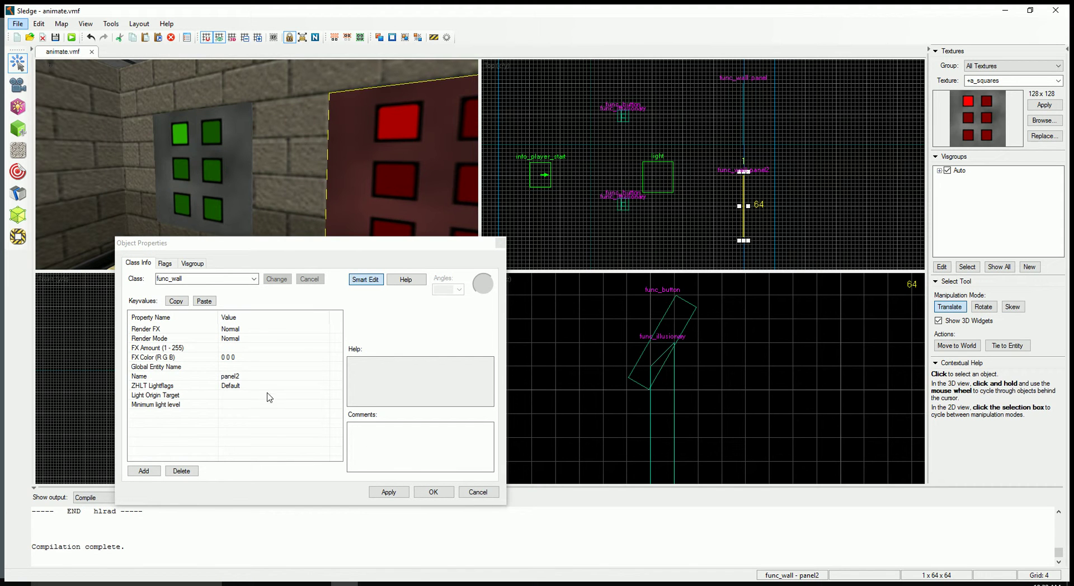
left_click(500, 242)
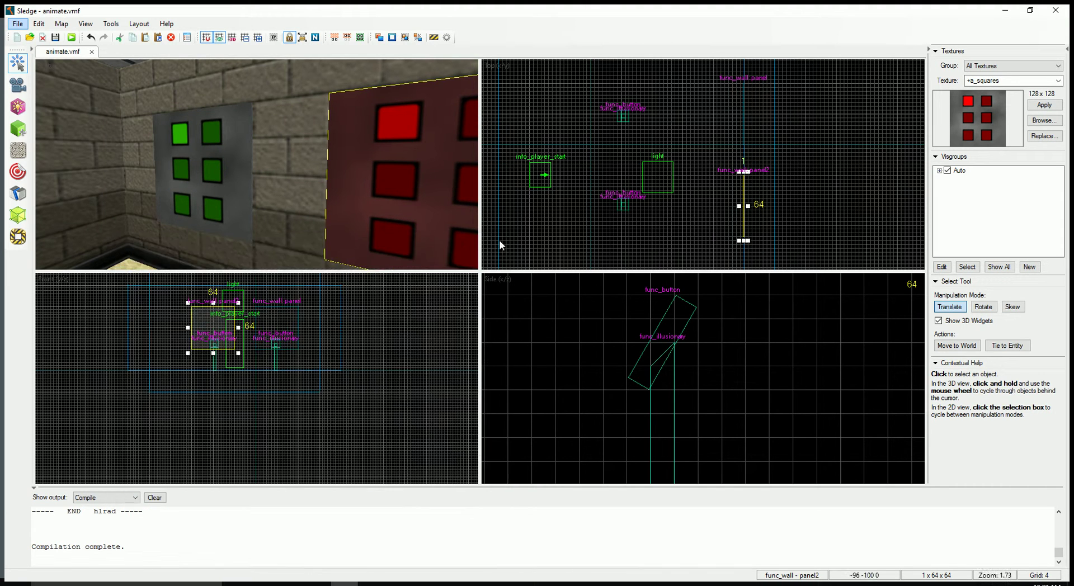
Inspect the flags and the target property of the func_button standing in front of the green panel
scroll(257, 165, "down", 5)
scroll(257, 164, "up", 5)
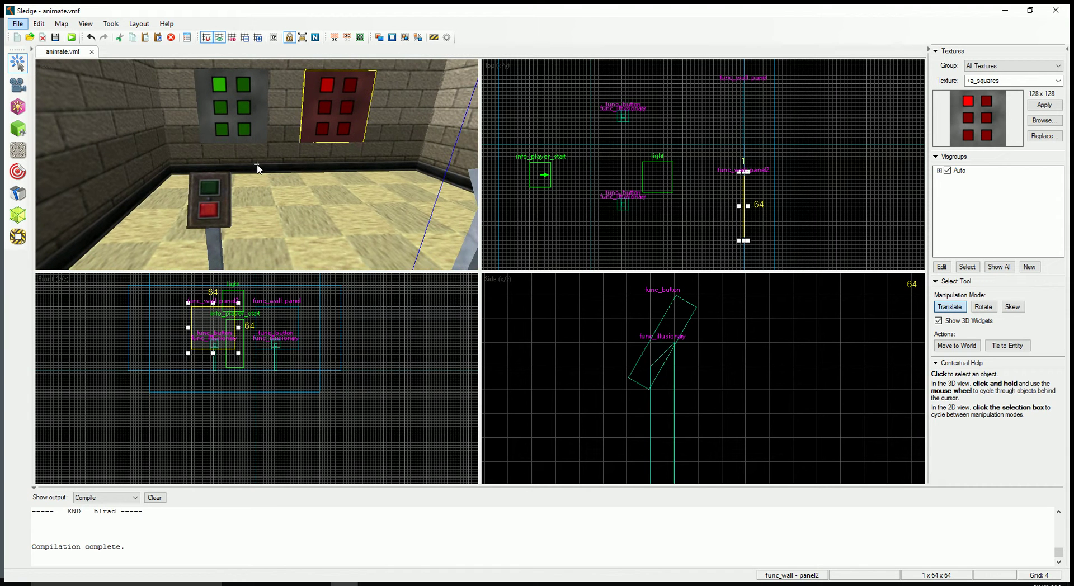
double_click(220, 192)
left_click_drag(231, 124, 374, 129)
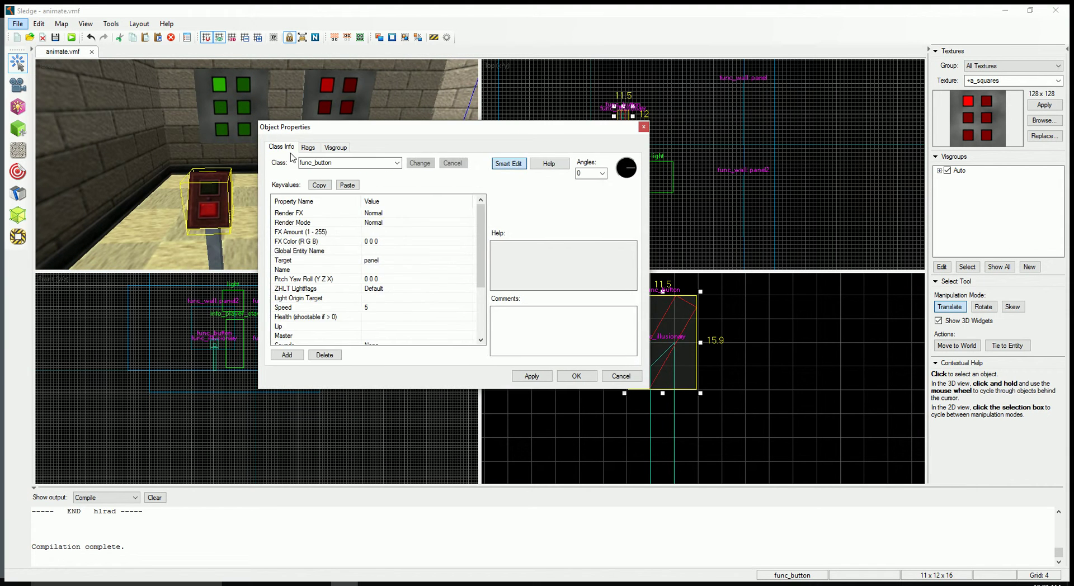
left_click(308, 146)
left_click(285, 148)
left_click(290, 261)
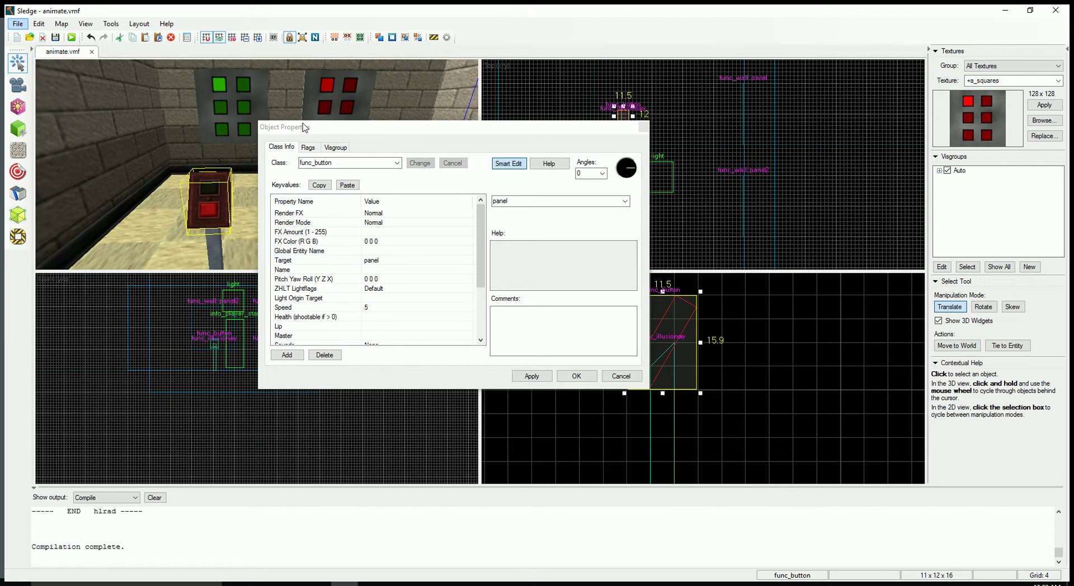
Check the target of the other func_button, in front of the red panel, and close the object properties
left_click_drag(303, 125, 373, 231)
key("d")
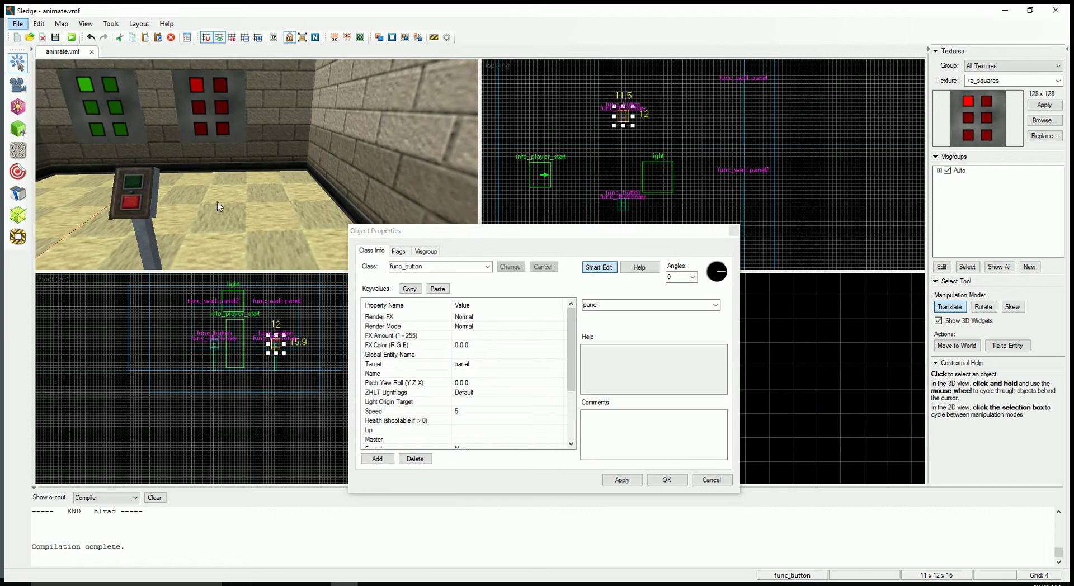
left_click(147, 198)
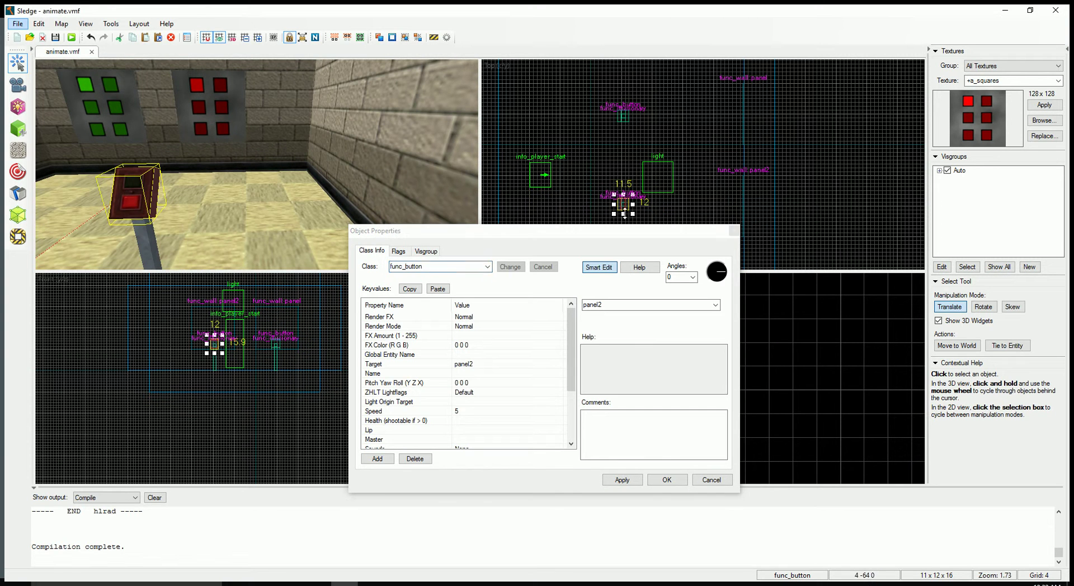
left_click(733, 230)
key("z")
key("s")
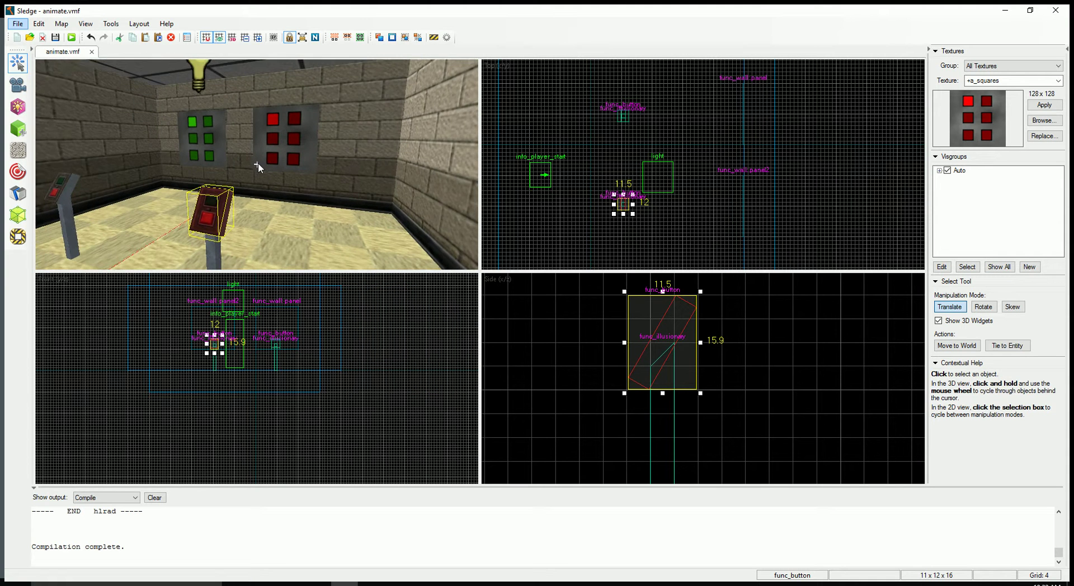
key("w")
key("s")
key("s")
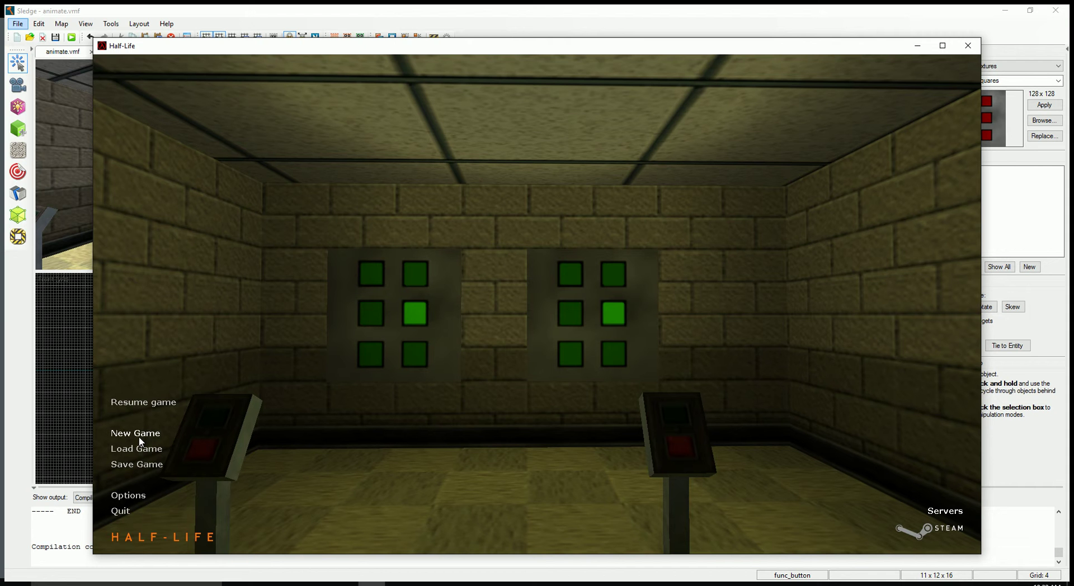
Disconnect from the running map through the Half-Life console and relaunch the animate map from Sledge
left_click(151, 405)
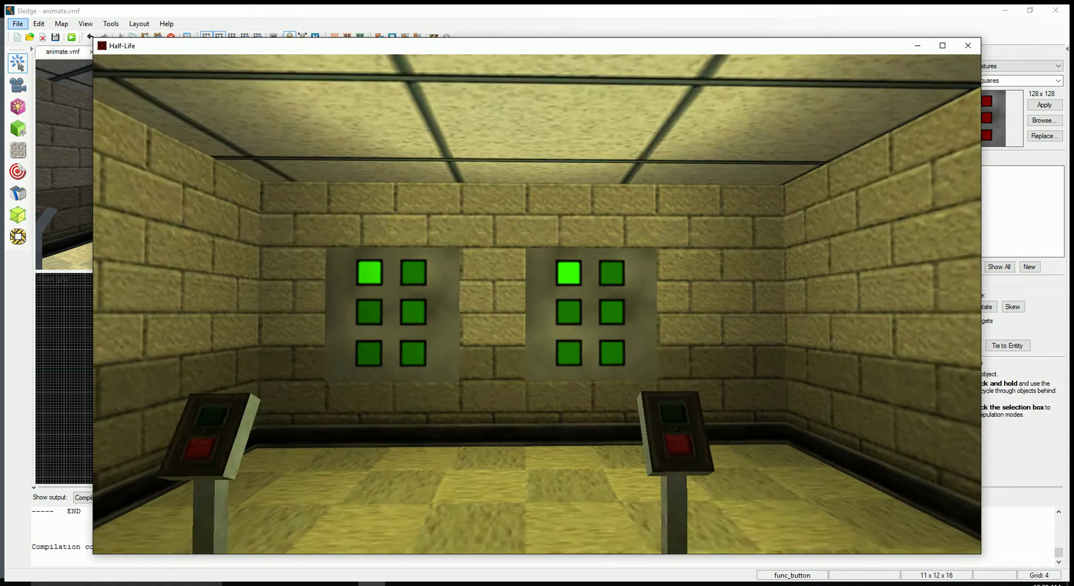
key("grave")
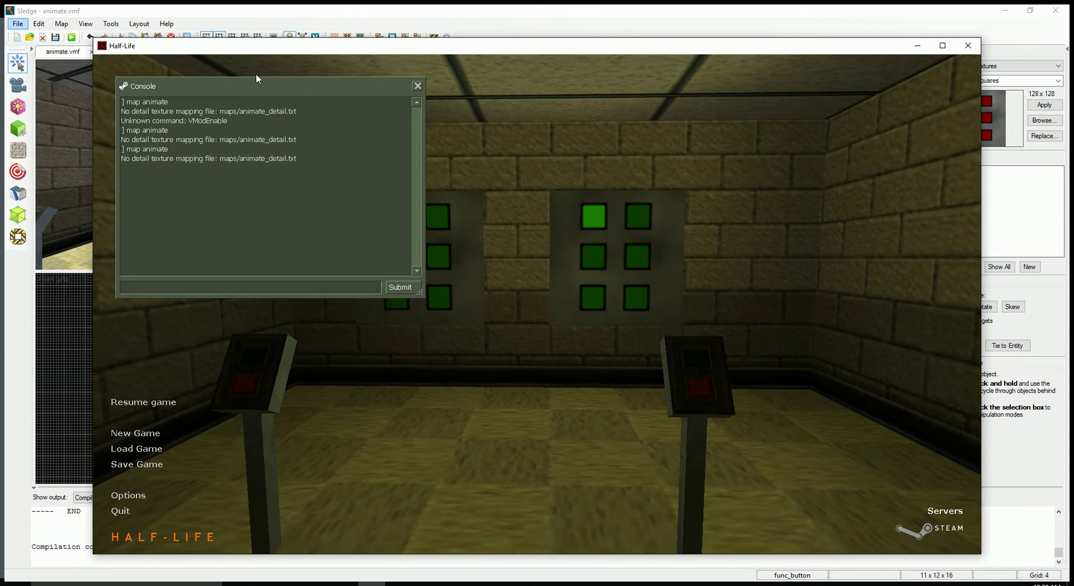
type("disconnect")
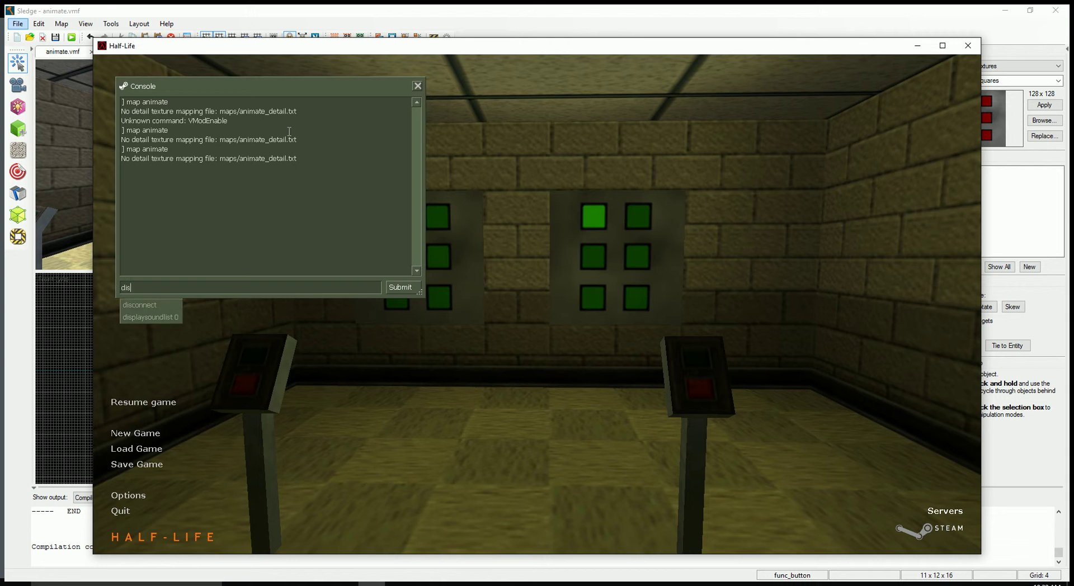
key("Return")
left_click(108, 8)
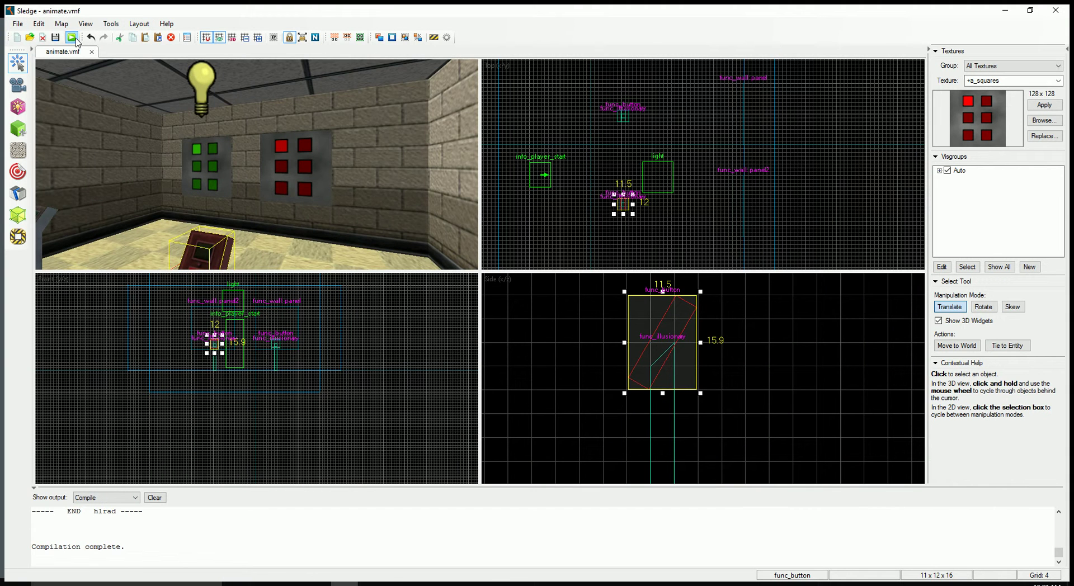
left_click(263, 223)
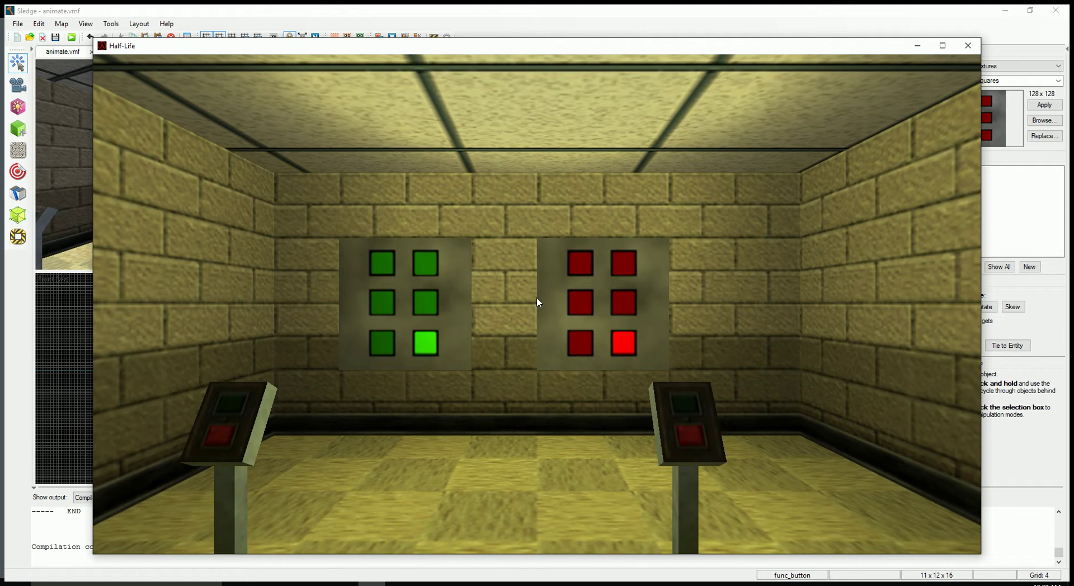
In the Half-Life game, walk to the left button and use it to toggle the left panel's animation
key("a")
key("a")
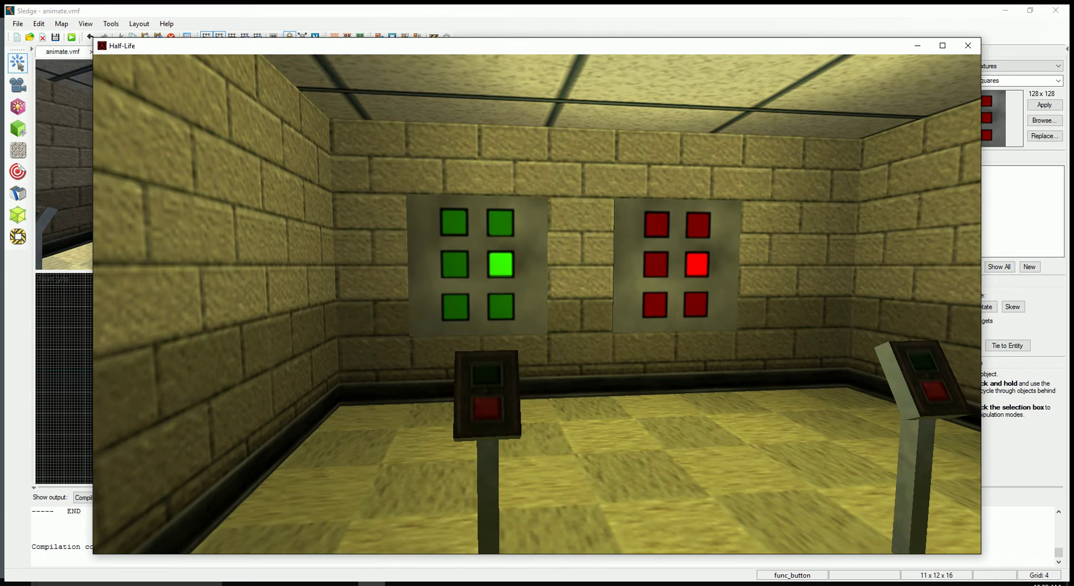
key("w")
key("e")
key("s")
key("s")
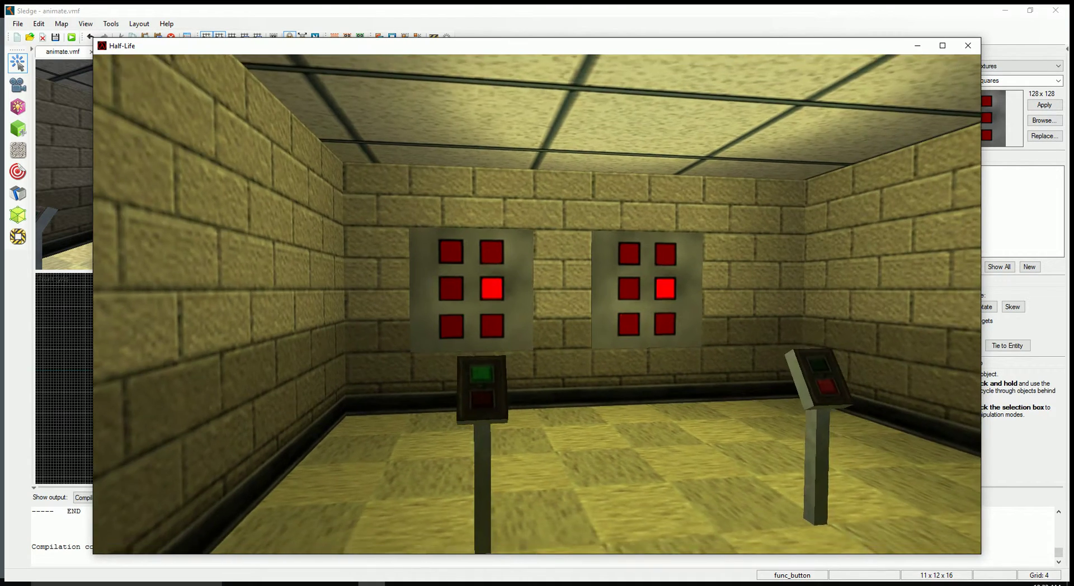
Walk to the right button and use it to toggle the right panel's animation
key("d")
key("w")
key("e")
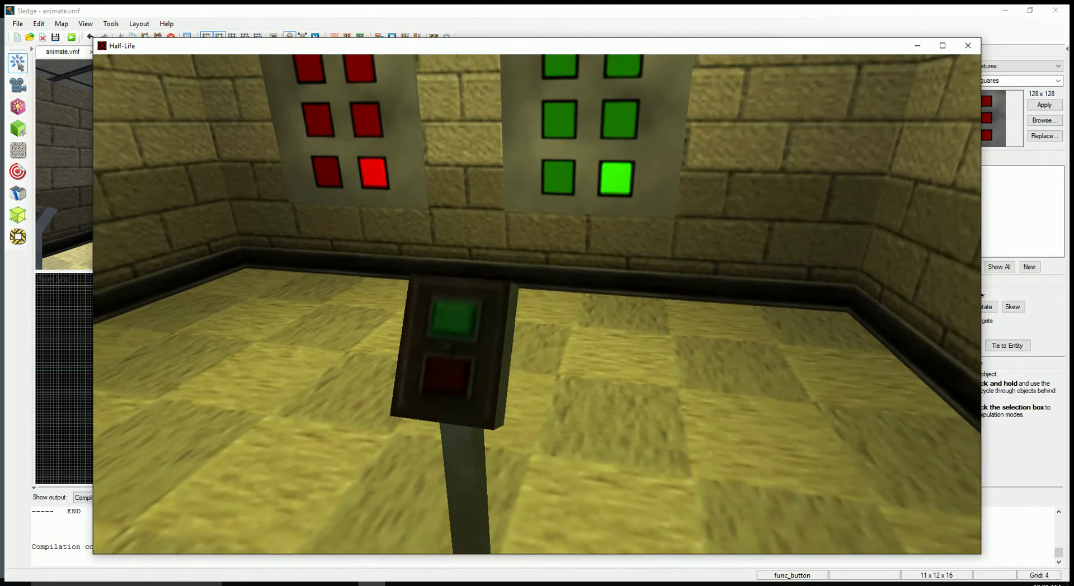
key("e")
key("e")
key("e")
key("e")
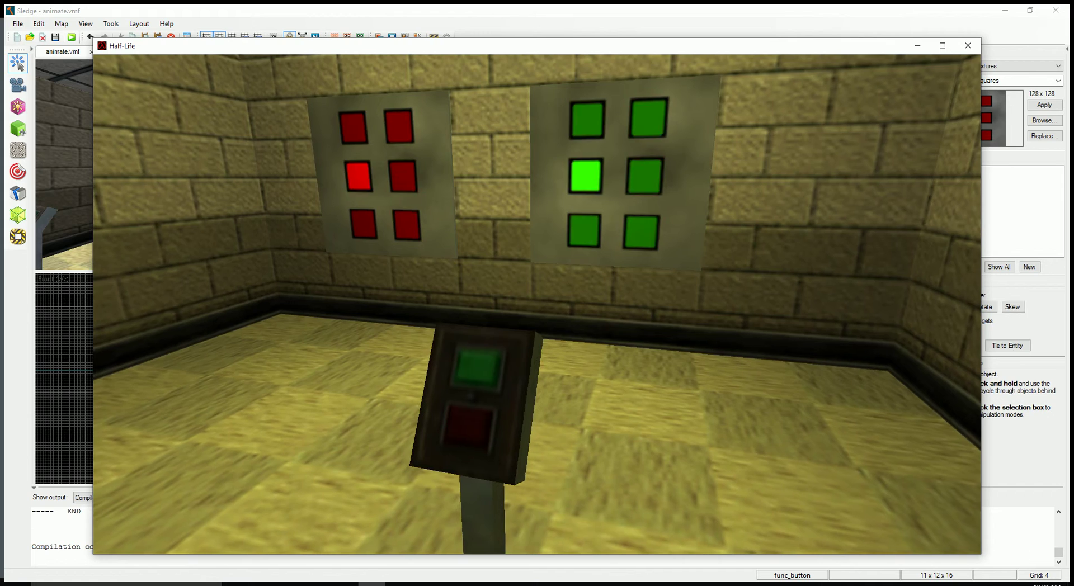
Return to the left button, toggle the left panel again and step back to view both panels
key("s")
key("d")
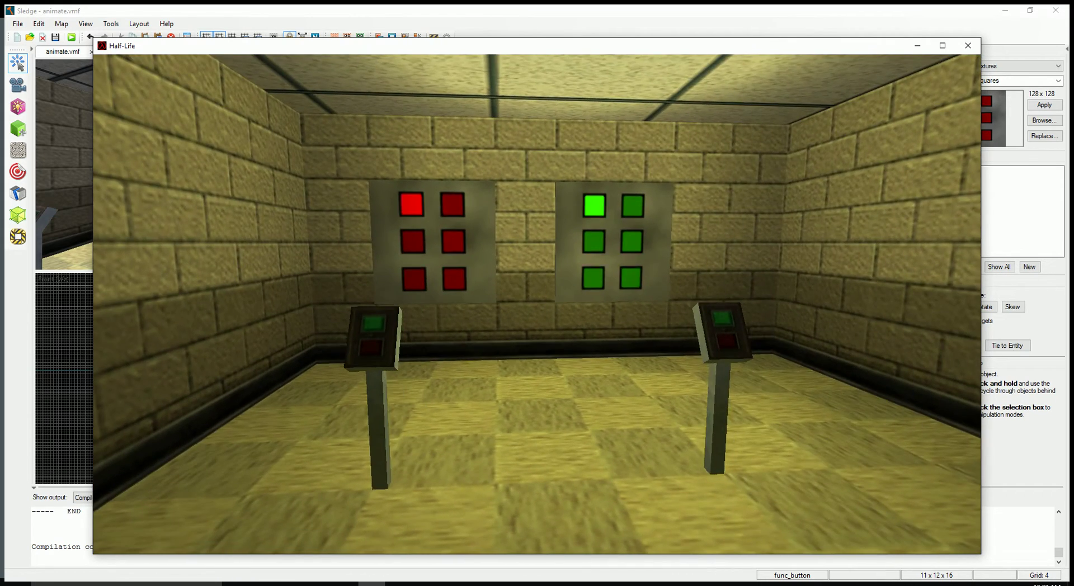
key("w")
key("e")
key("s")
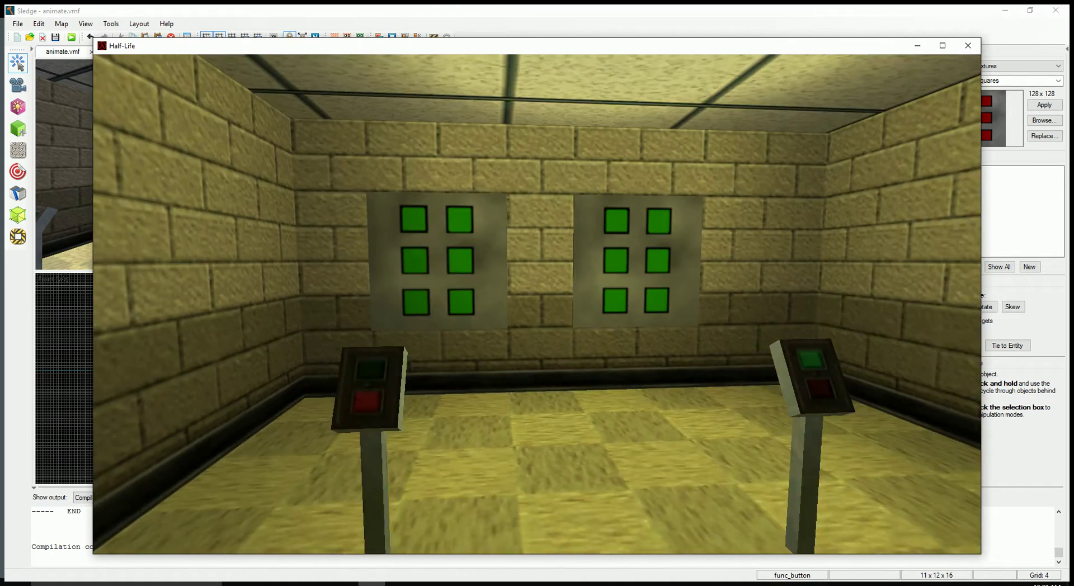
Look around the Half-Life room to compare both animated panels, and pause the game
key("a")
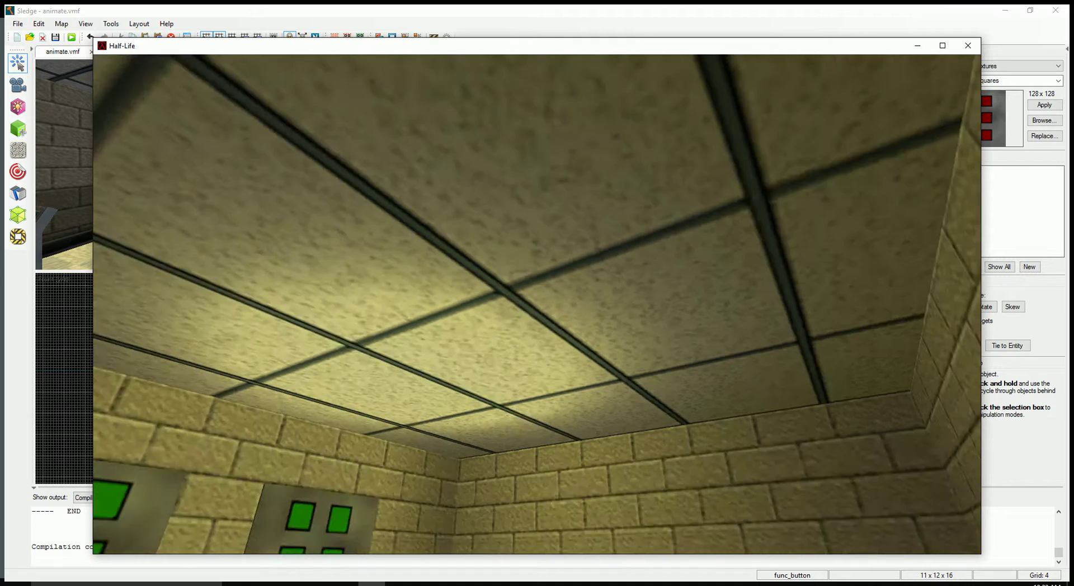
key("d")
key("w")
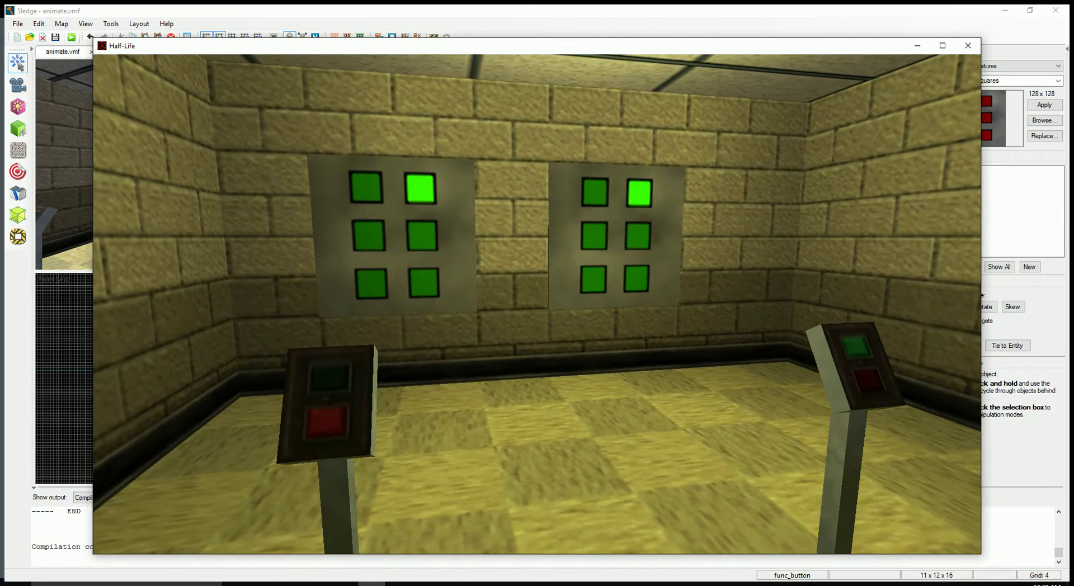
key("Escape")
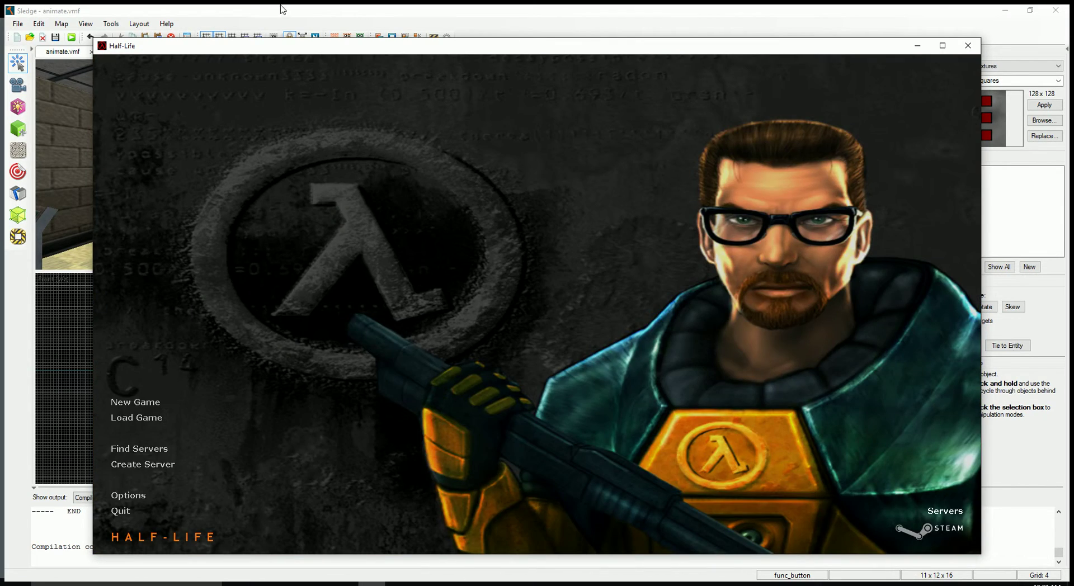
Switch to Sledge and examine the textures applied to the two wall panels in the 3D view
left_click(291, 14)
key("z")
key("a")
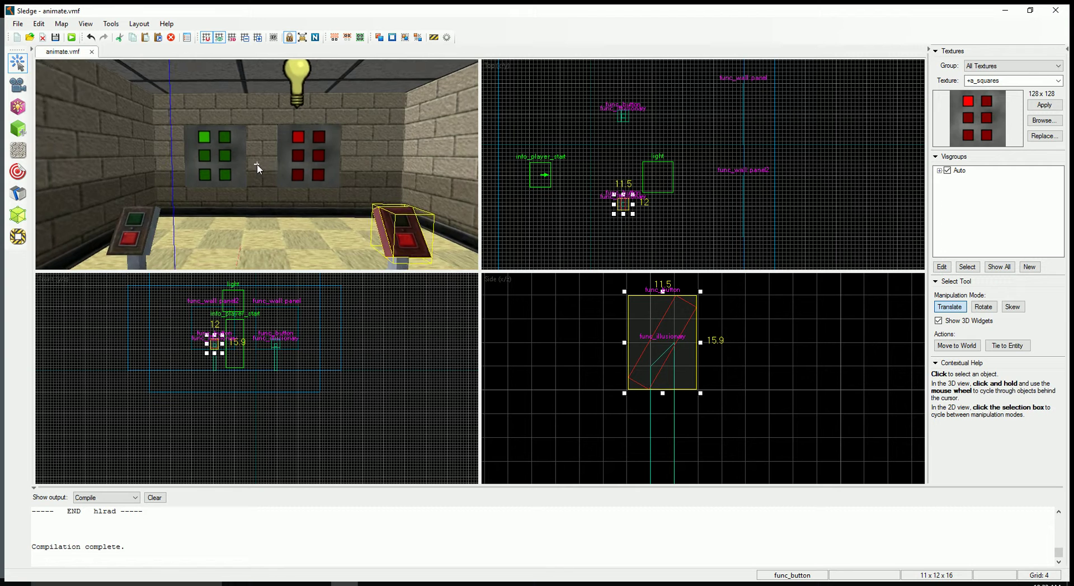
key("w")
key("a")
key("a")
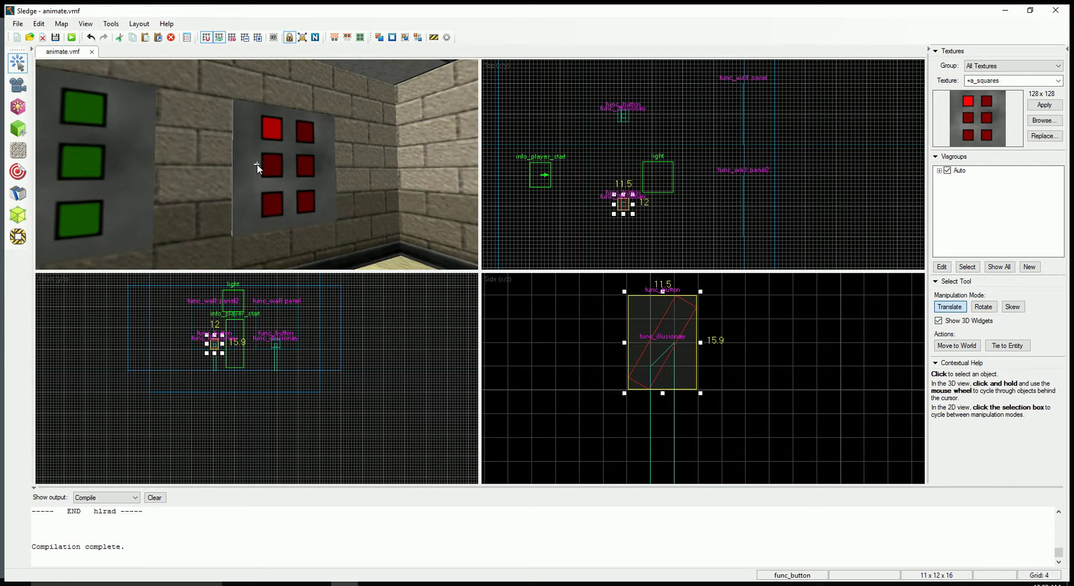
key("s")
key("z")
Switch to Half-Life, reload the animate map through the console to view the panels' initial state, and pause the game
left_click(371, 583)
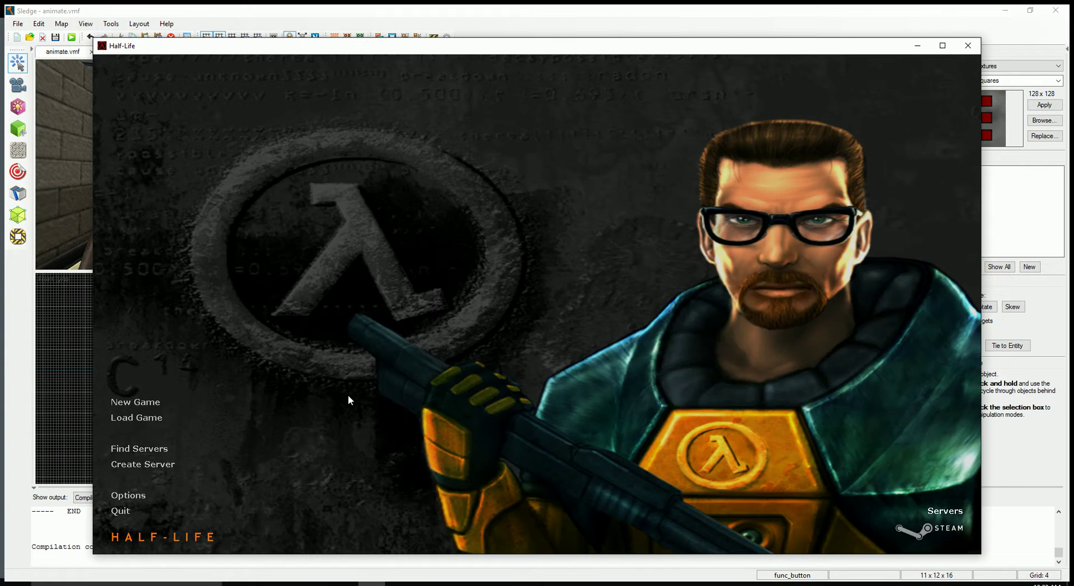
key("grave")
key("Up")
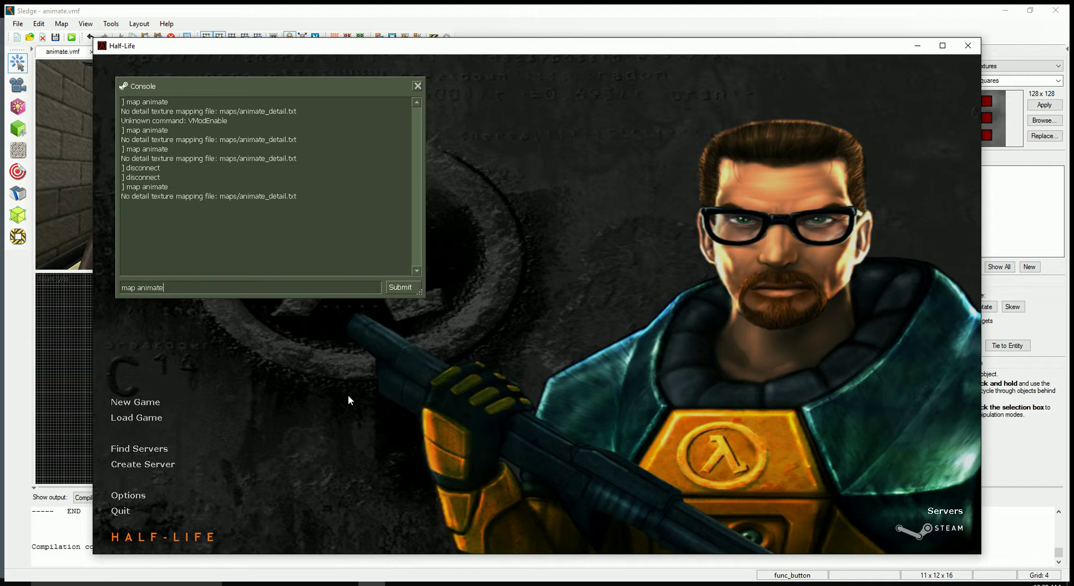
key("Return")
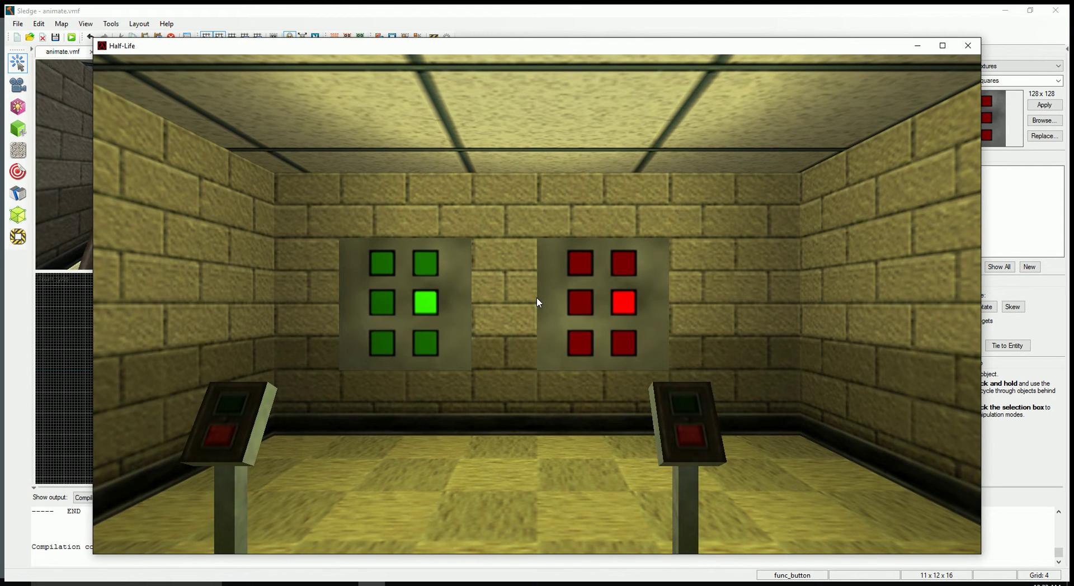
key("Escape")
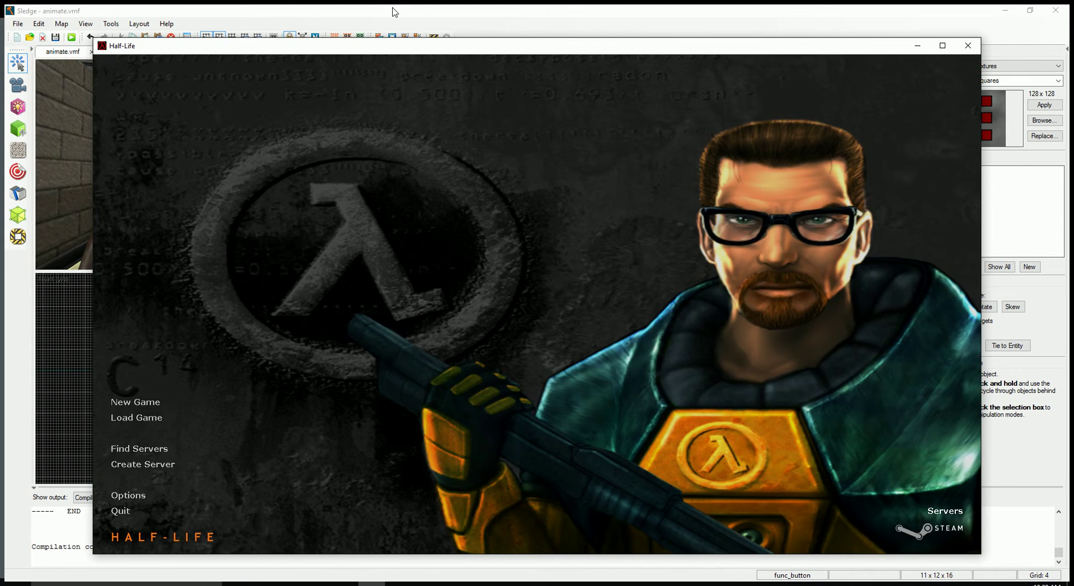
Return to Sledge and apply the +5_squares texture to the front face of the right wall panel
left_click(393, 8)
key("z")
key("w")
key("z")
key("shift+a")
left_click(317, 209)
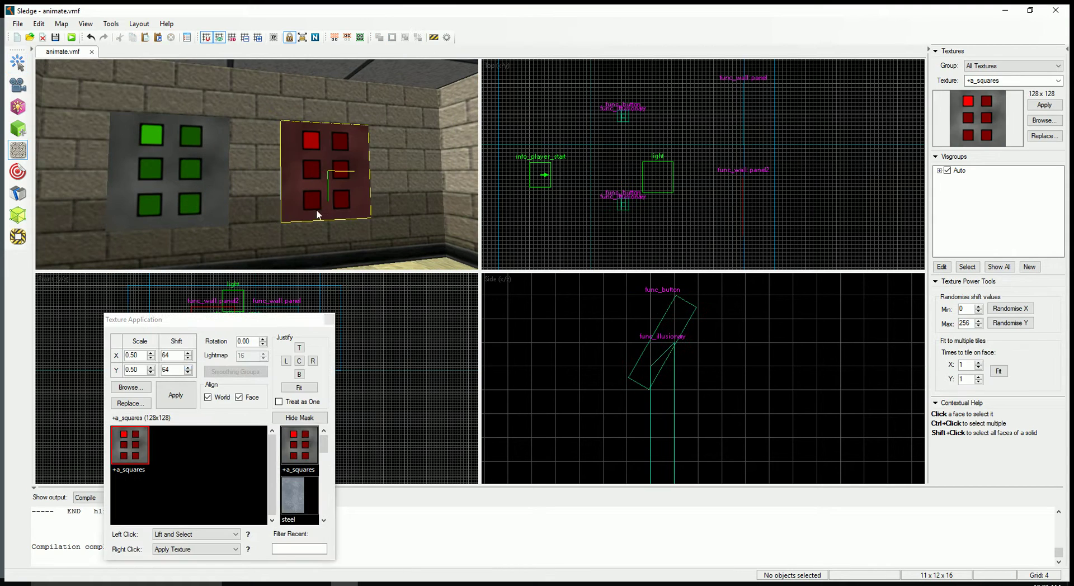
left_click(131, 387)
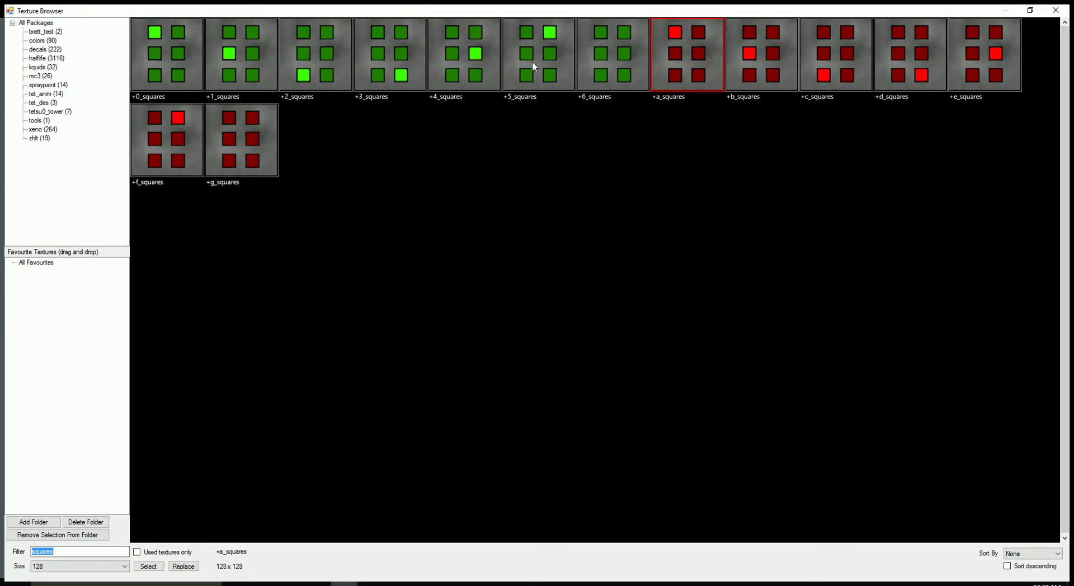
double_click(539, 46)
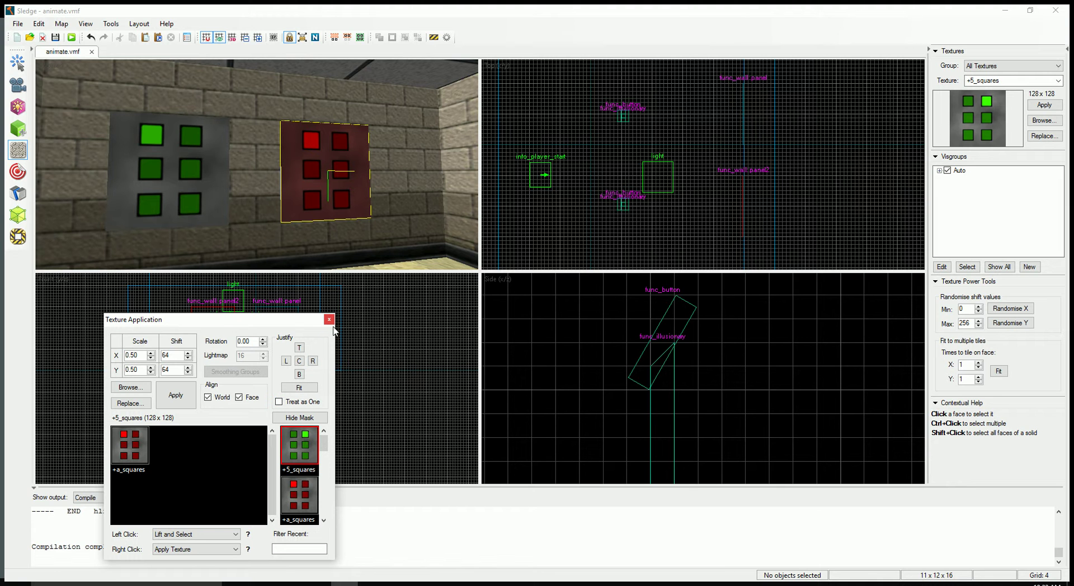
left_click(307, 449)
left_click(329, 319)
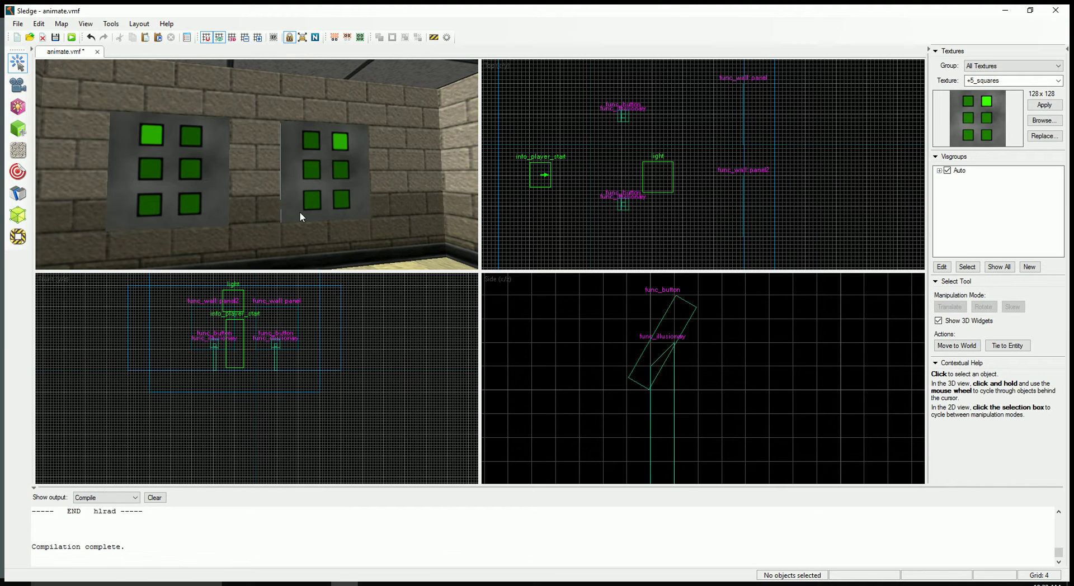
Save the animate map, compile it and run it in Half-Life
key("z")
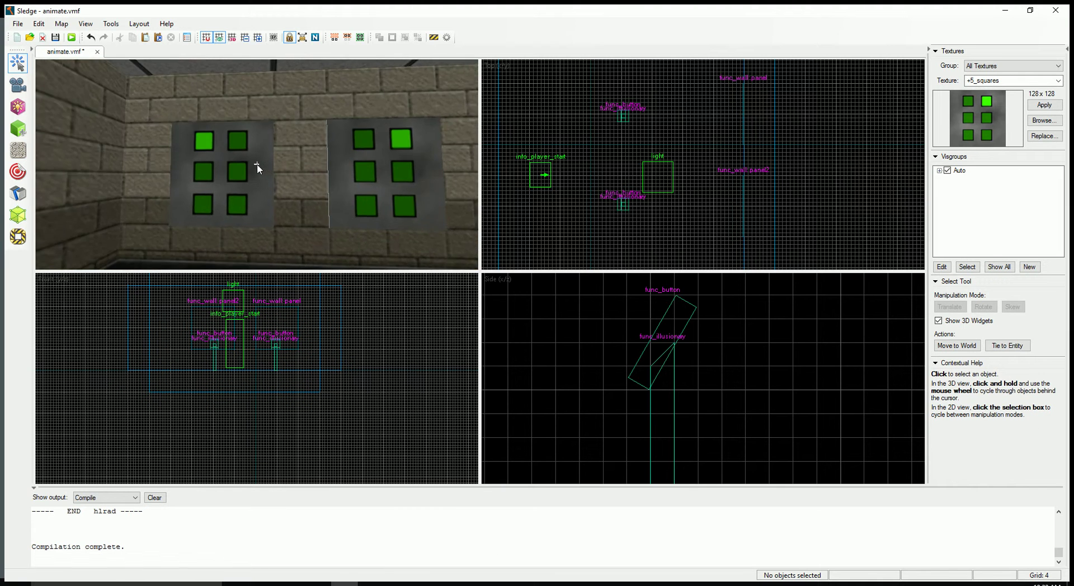
key("s")
key("w")
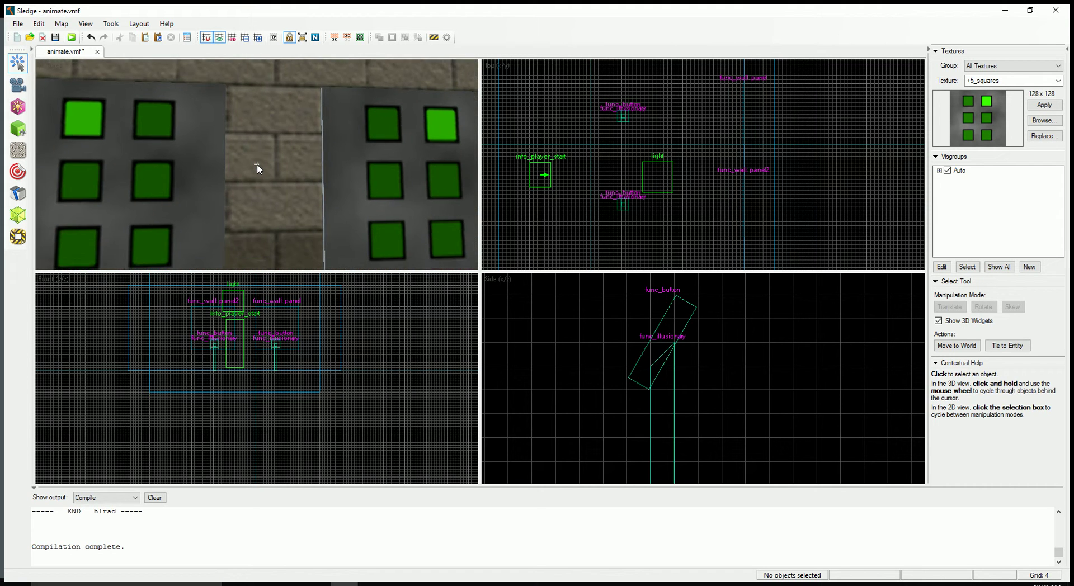
key("s")
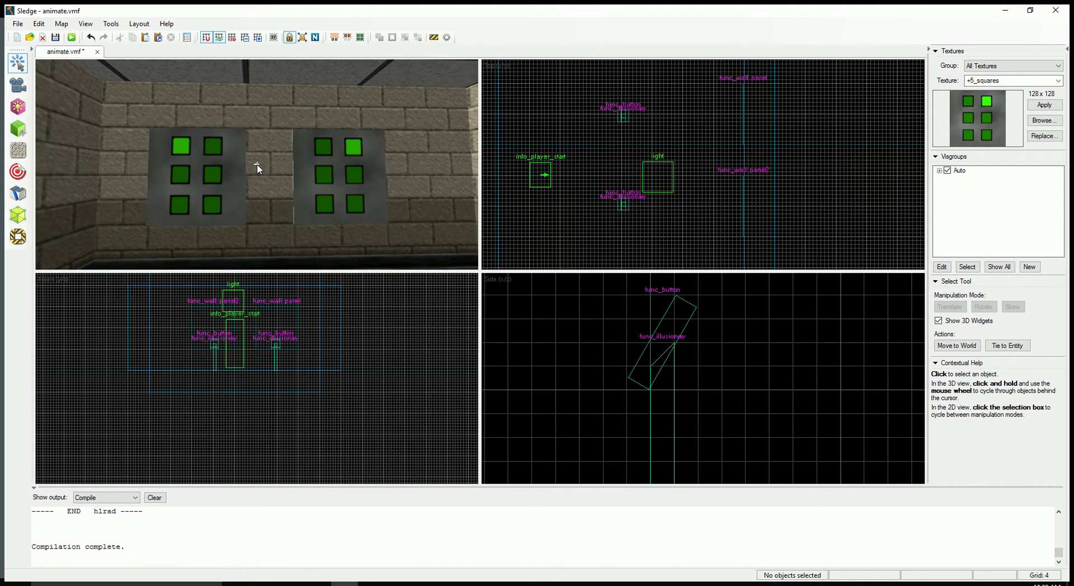
scroll(257, 164, "down", 4)
key("ctrl+s")
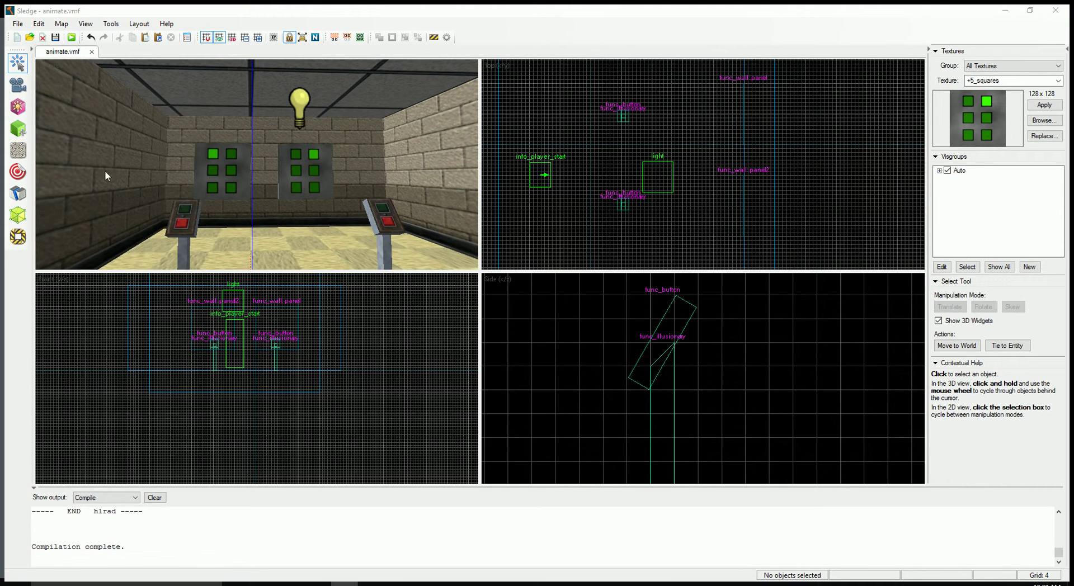
key("F9")
left_click(104, 139)
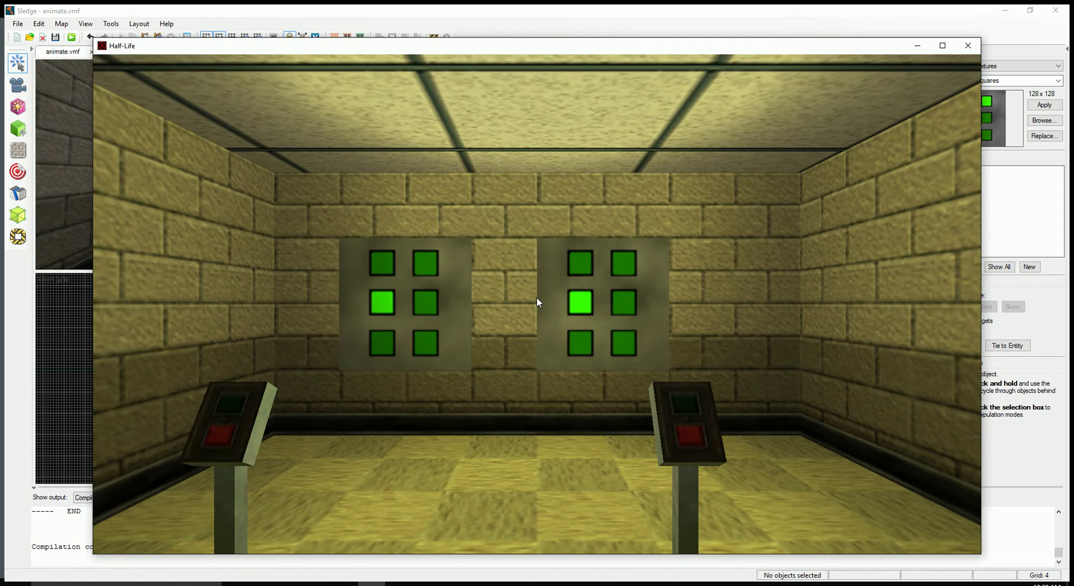
Walk to the right button and then the left button, using each to toggle its panel's animation
key("w")
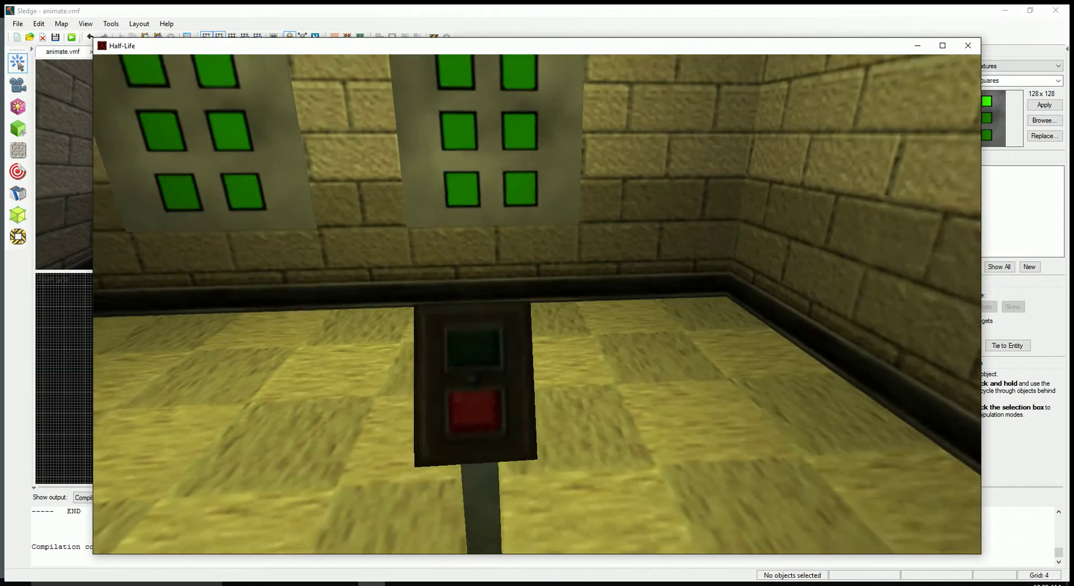
key("e")
key("s")
key("a")
key("w")
key("e")
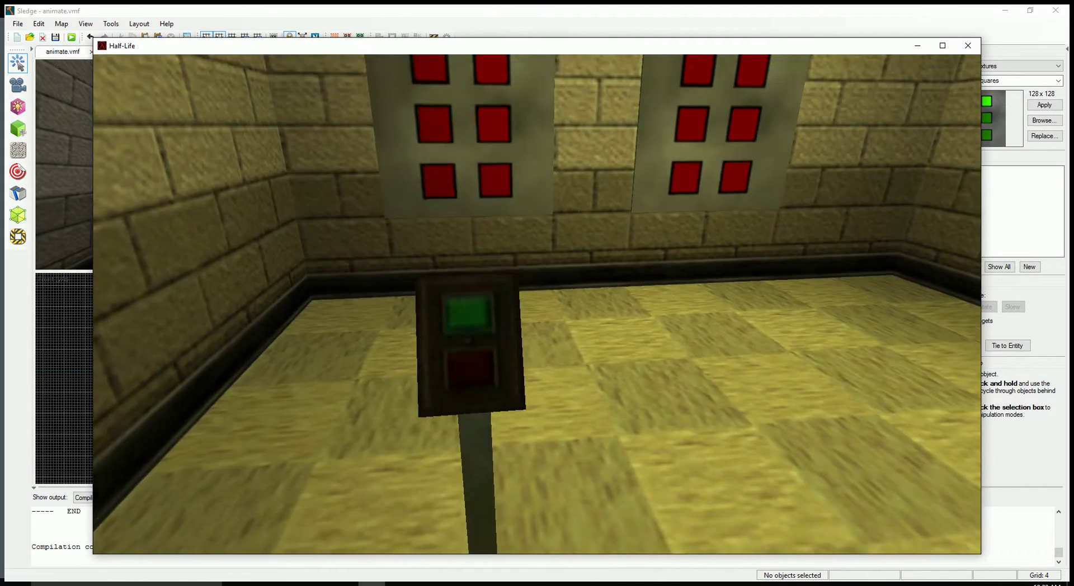
Step back and walk around the room to view both toggled panels from different angles
key("s")
key("d")
key("a")
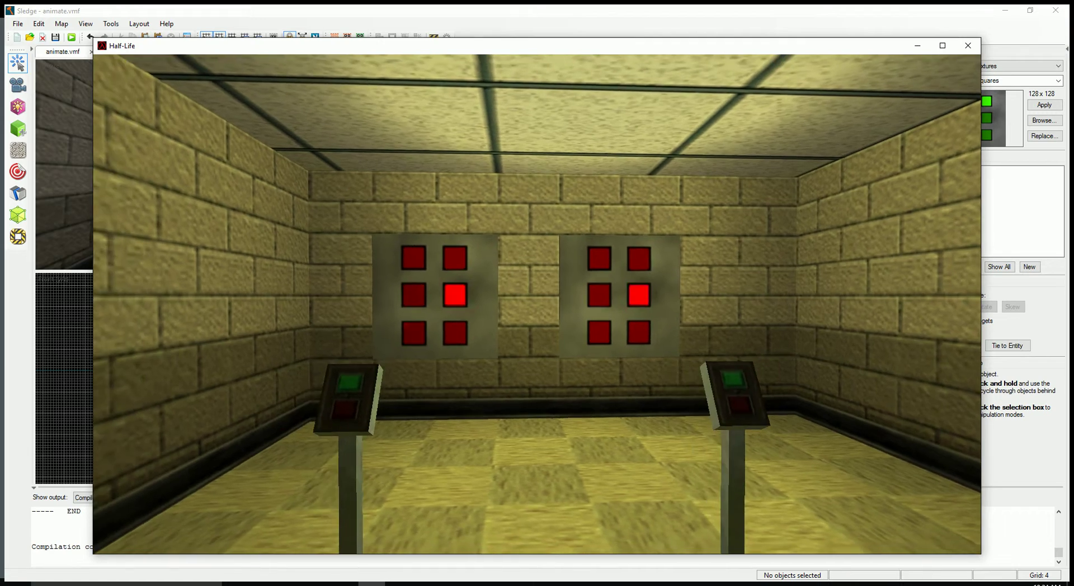
key("w")
key("a")
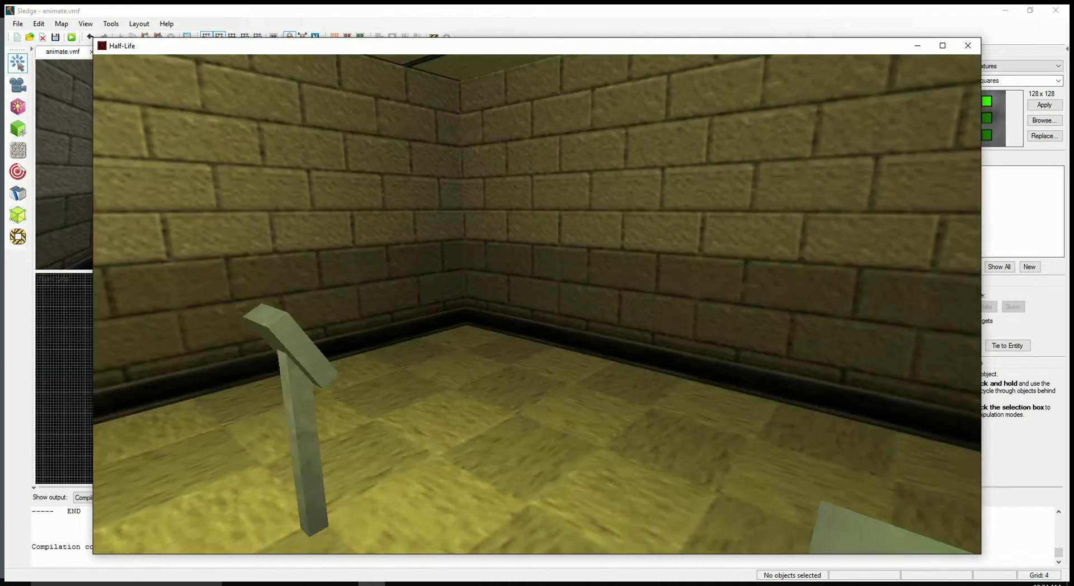
key("w")
key("a")
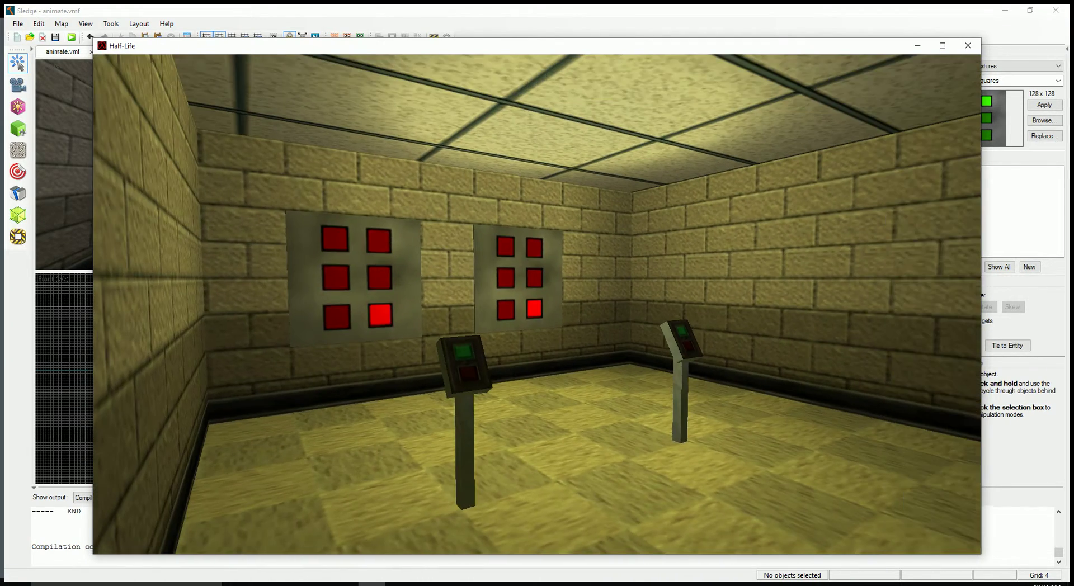